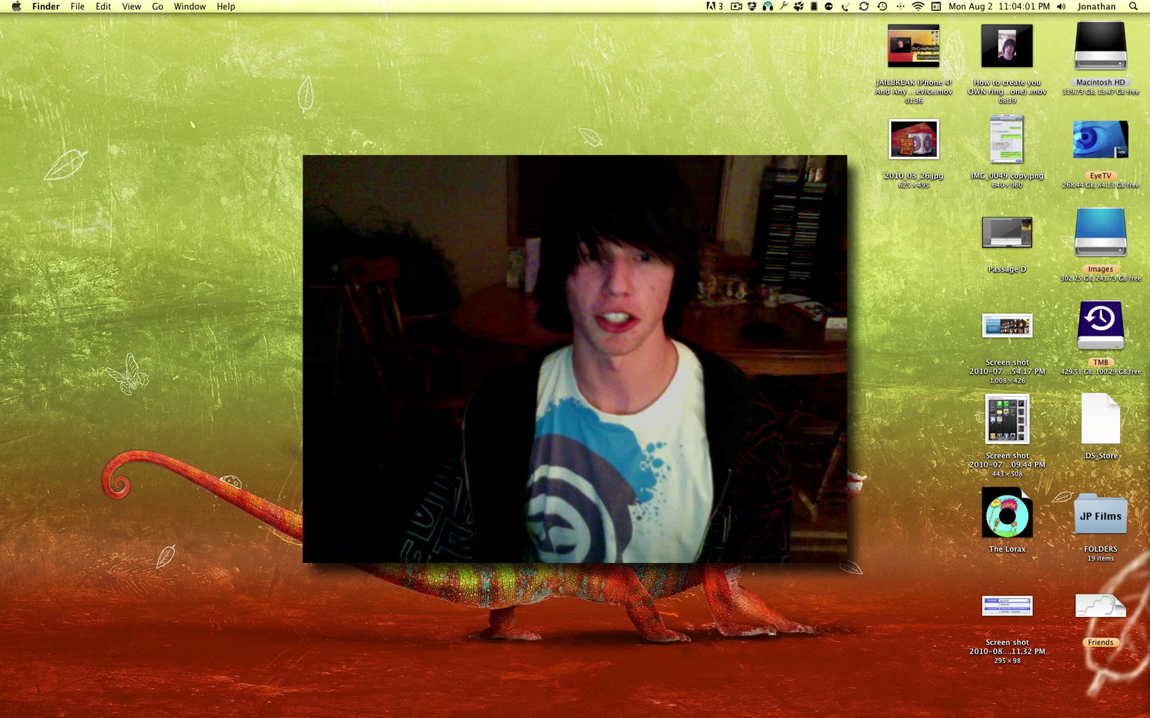
pyautogui.moveTo(359, 716)
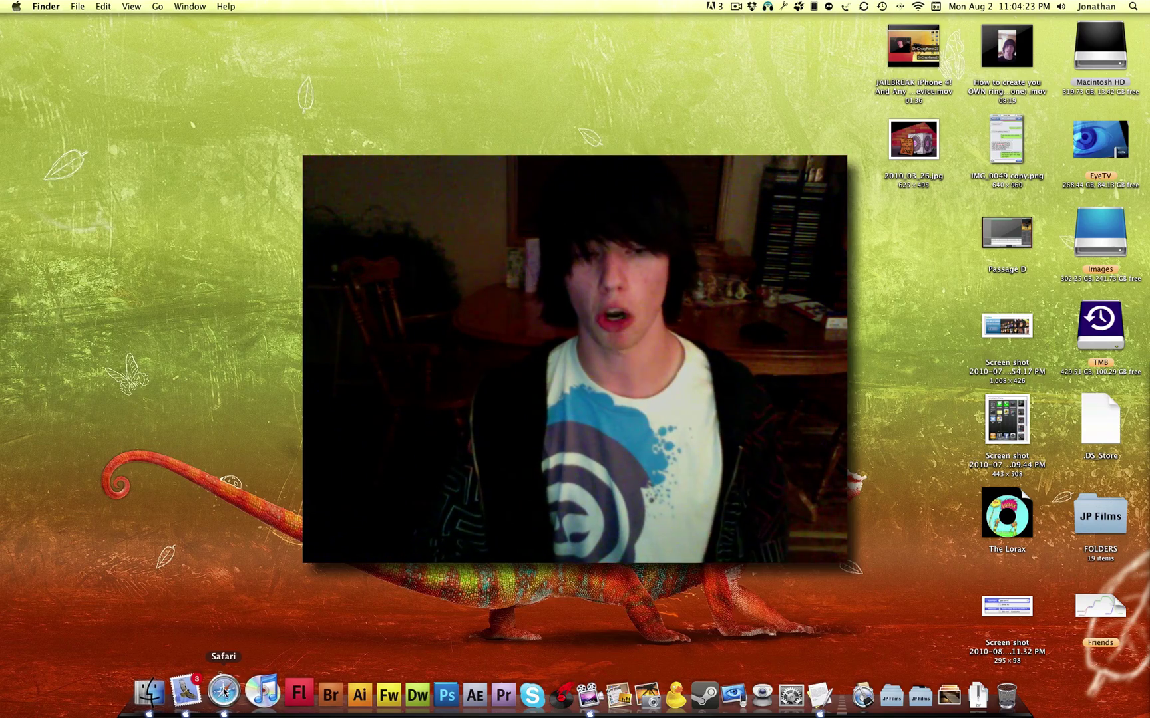
pyautogui.click(223, 692)
pyautogui.write('codethemed.com/')
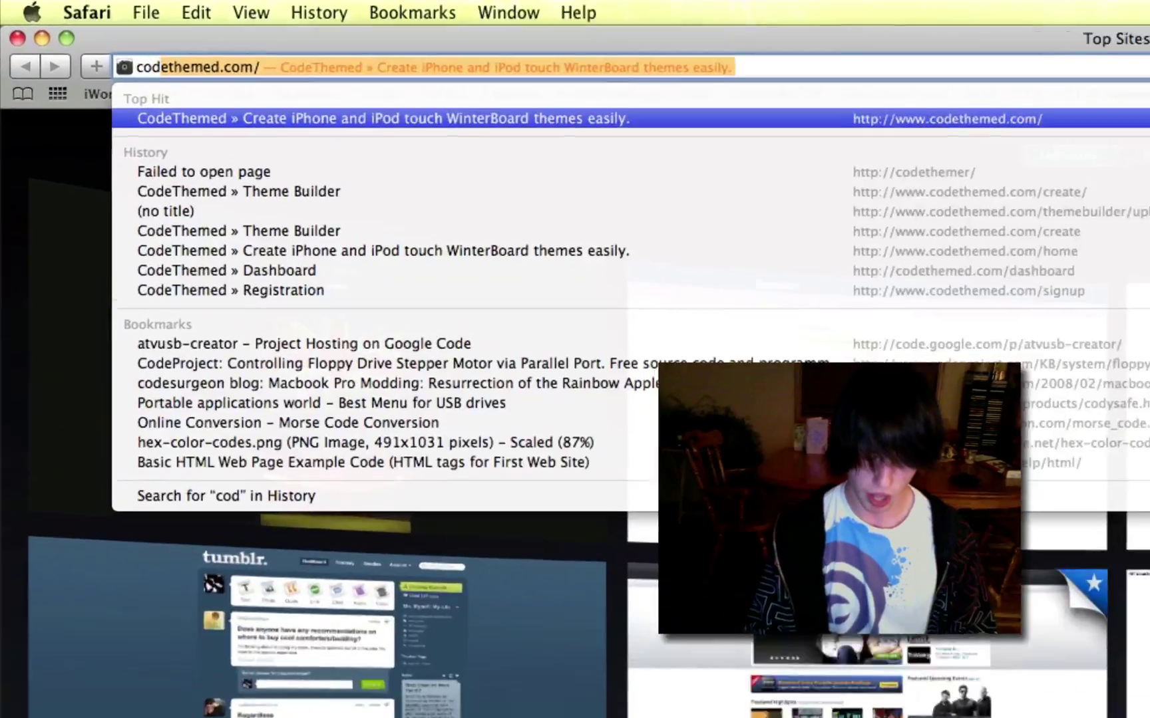
pyautogui.press('Return')
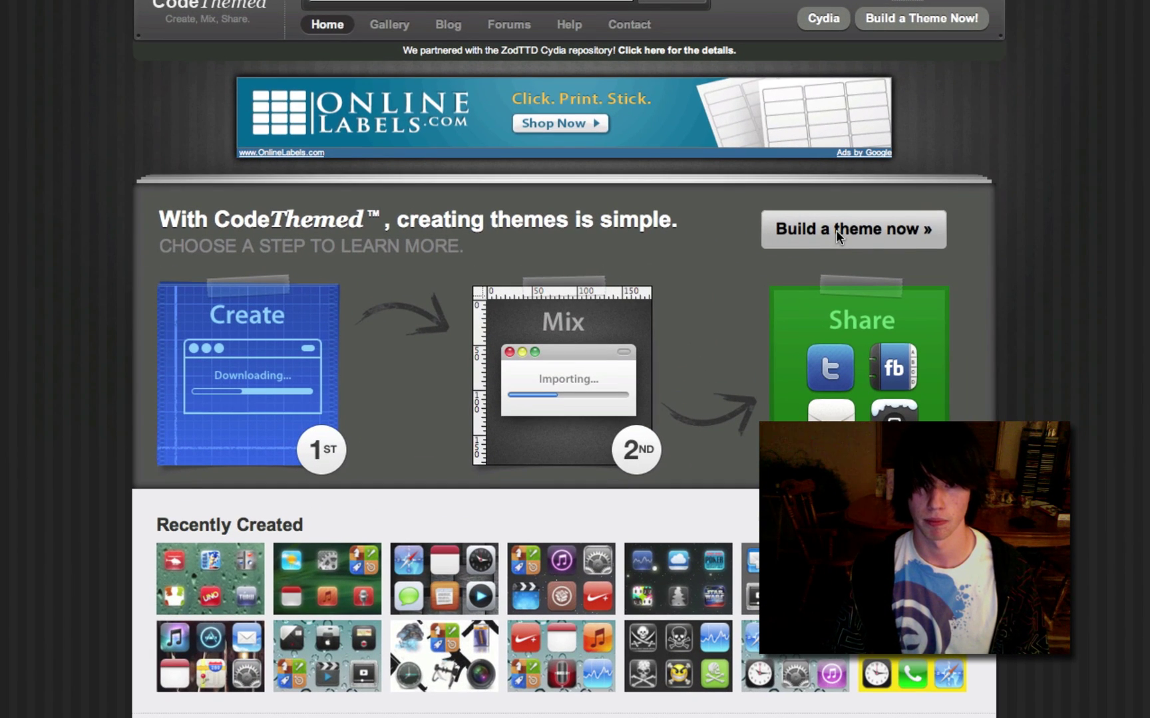
# Step: Start building a new theme and unlock the iPhone preview to its home screen
pyautogui.click(835, 230)
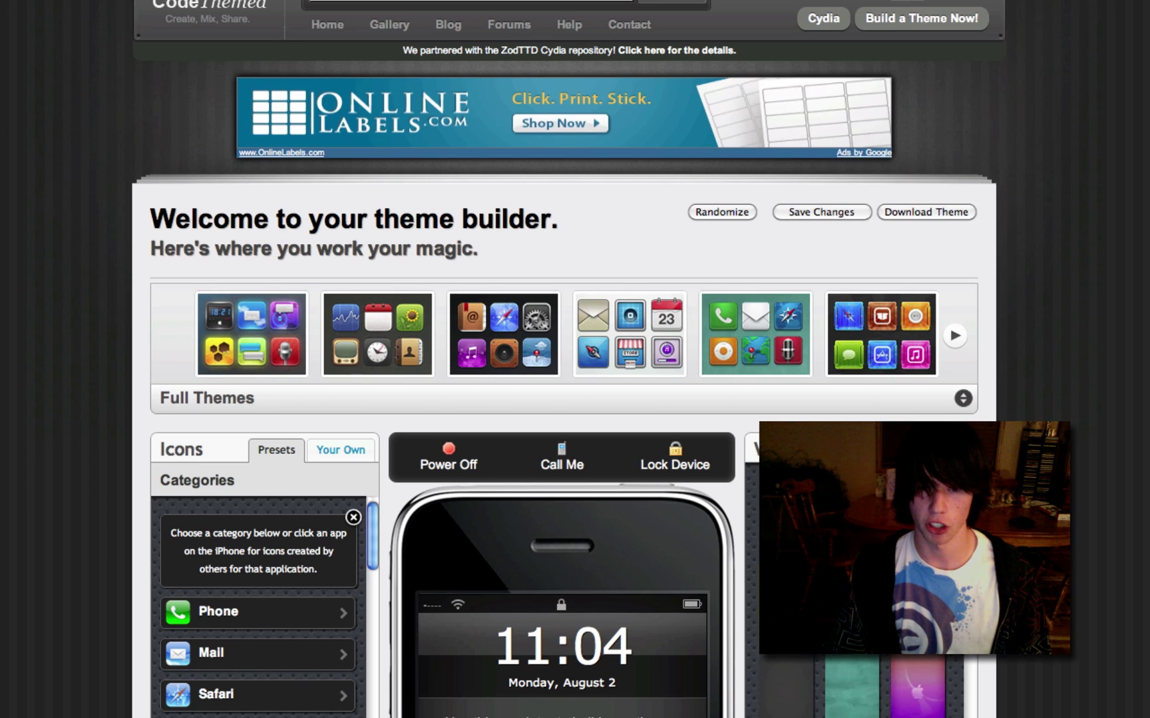
pyautogui.scroll(-5, 564, 400)
pyautogui.scroll(-5, 564, 399)
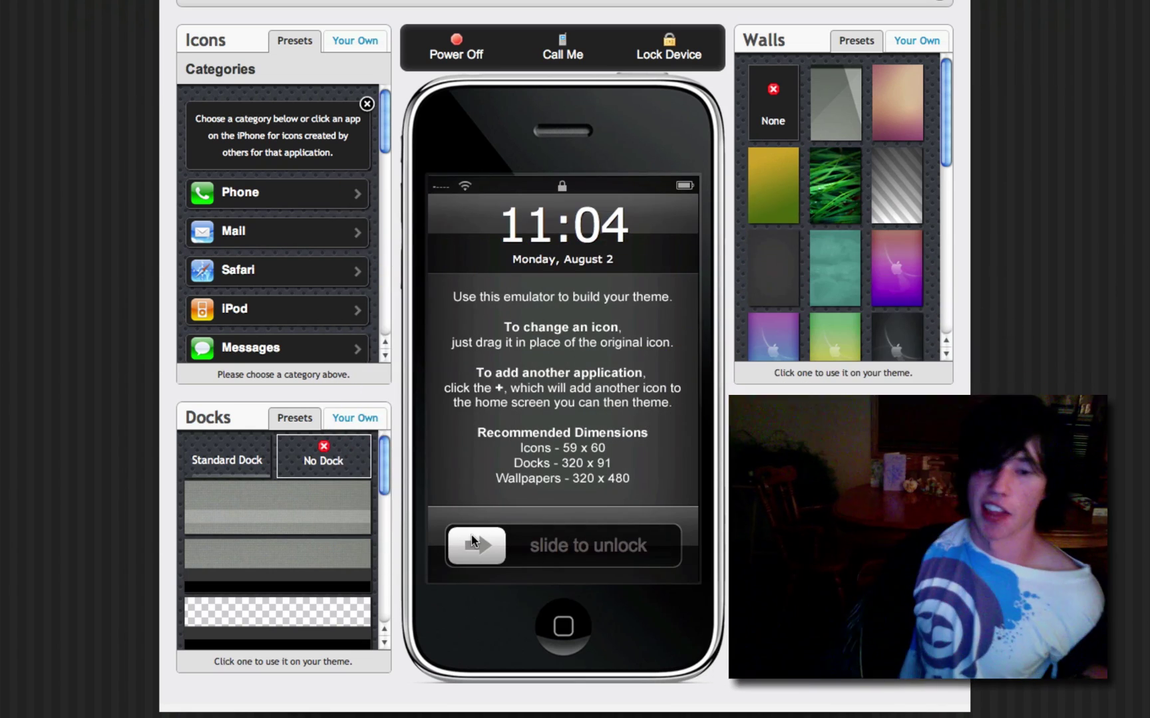
pyautogui.moveTo(472, 541); pyautogui.dragTo(652, 545)
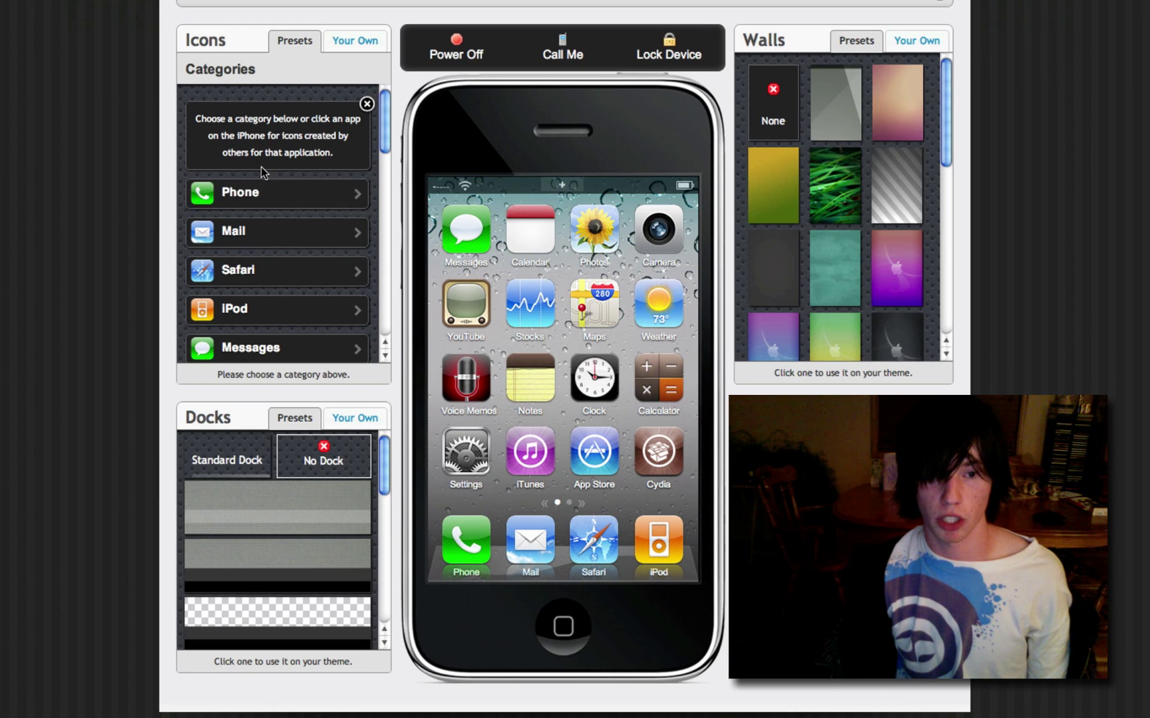
# Step: Replace the dock's Phone icon with a green phone icon from the Phone category
pyautogui.scroll(-10, 261, 175)
pyautogui.scroll(12, 261, 174)
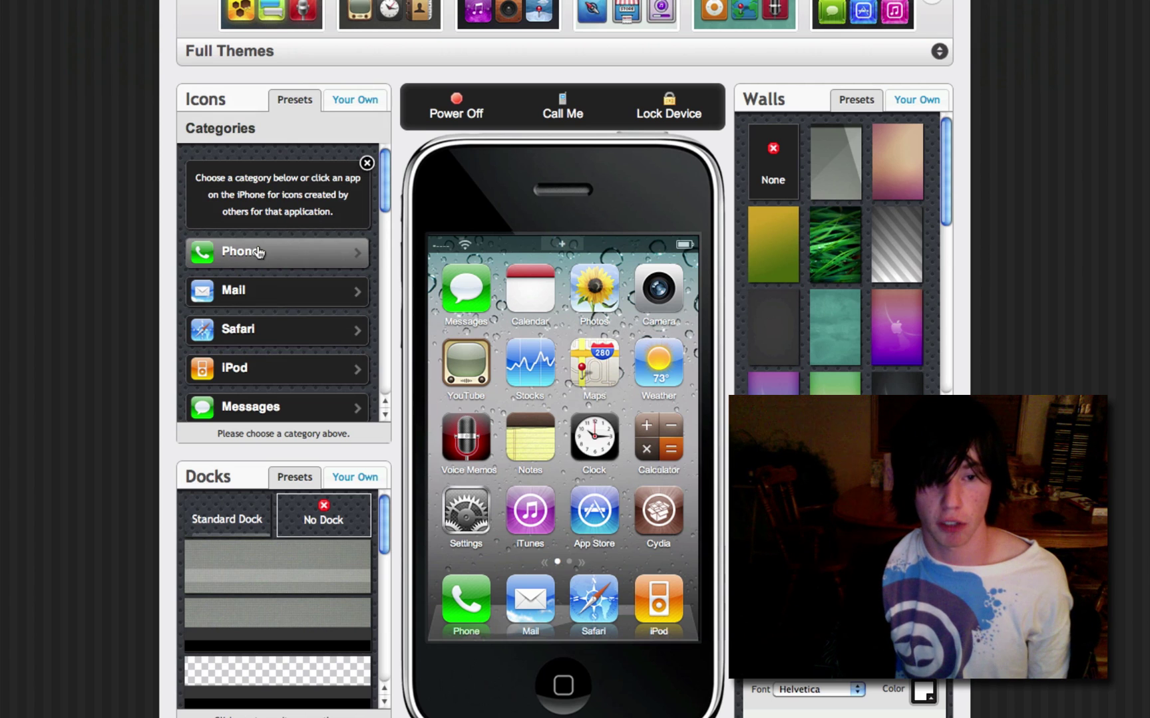
pyautogui.click(259, 251)
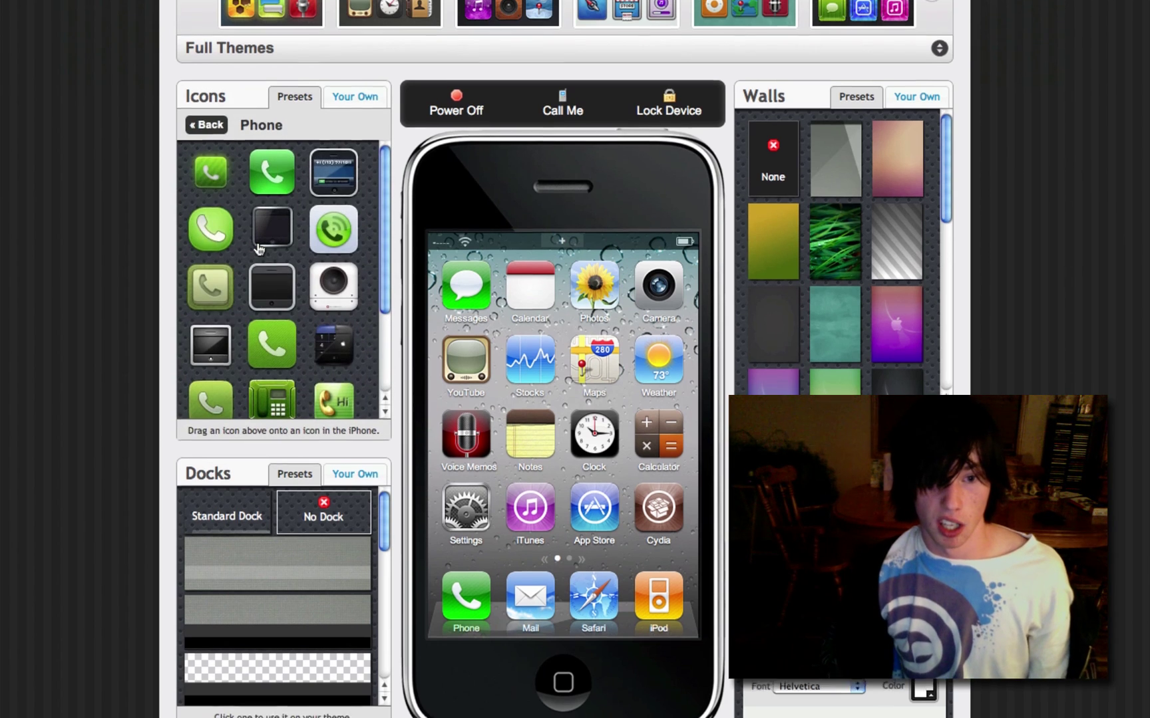
pyautogui.scroll(-1, 260, 249)
pyautogui.scroll(-3, 284, 190)
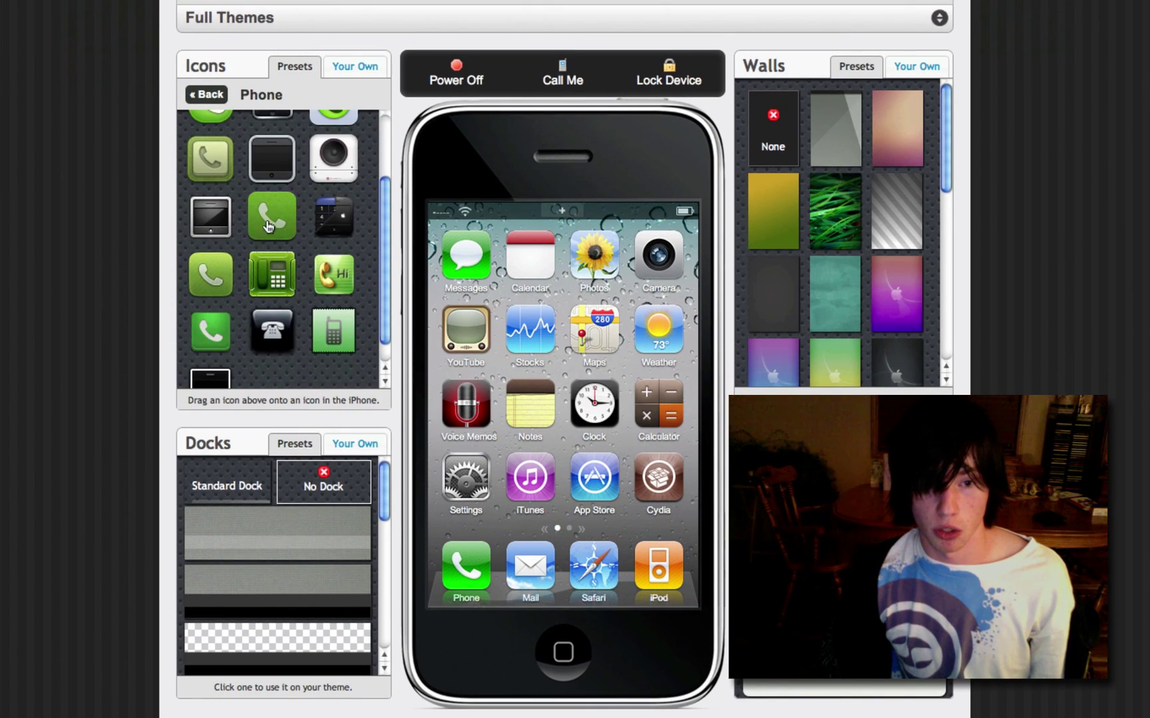
pyautogui.moveTo(420, 413); pyautogui.dragTo(465, 565)
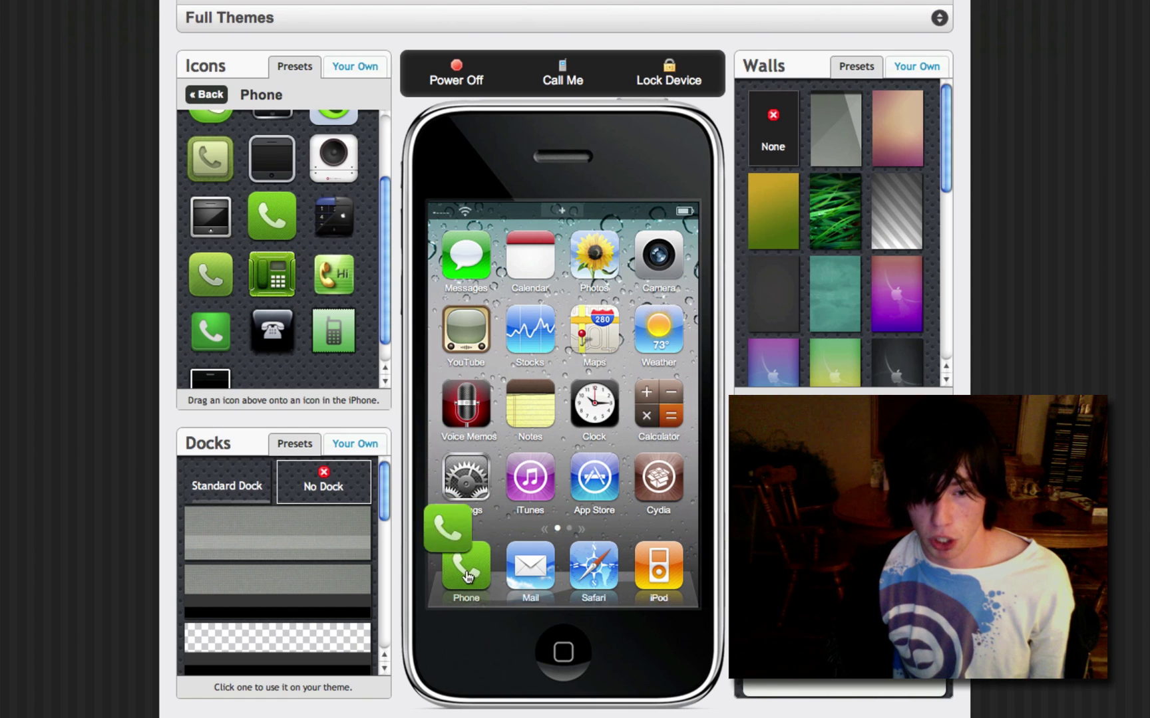
# Step: Browse the Mail and Messages replacement icon categories without changing them
pyautogui.click(207, 95)
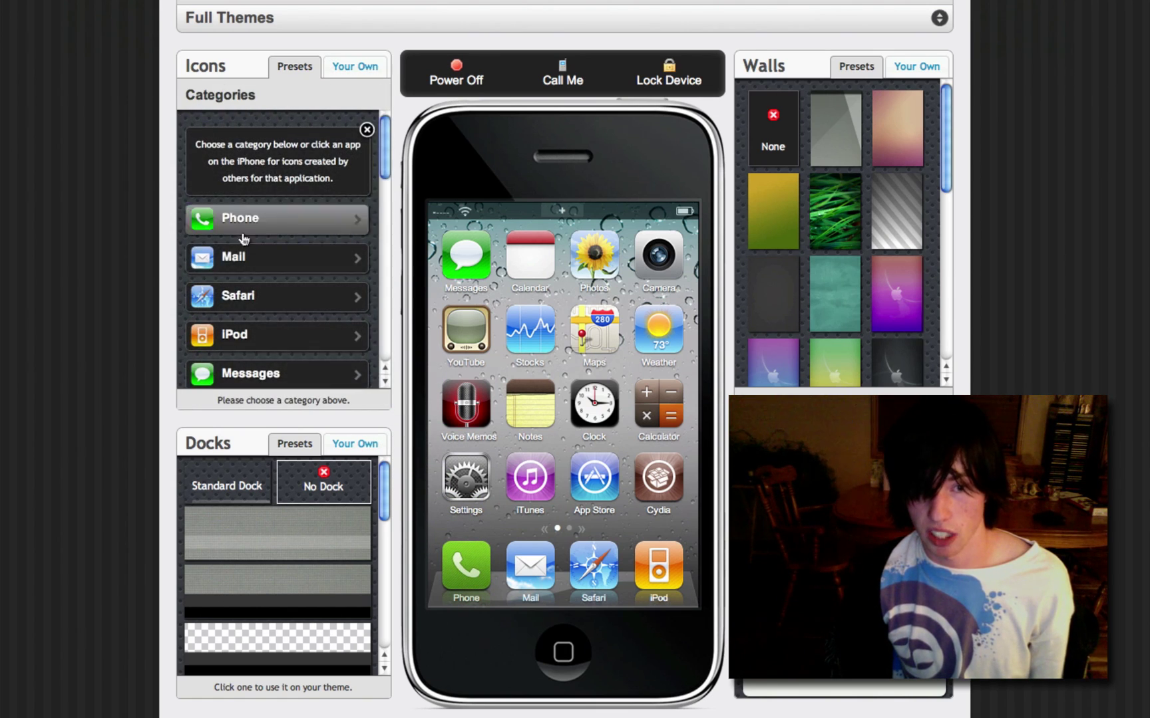
pyautogui.click(251, 263)
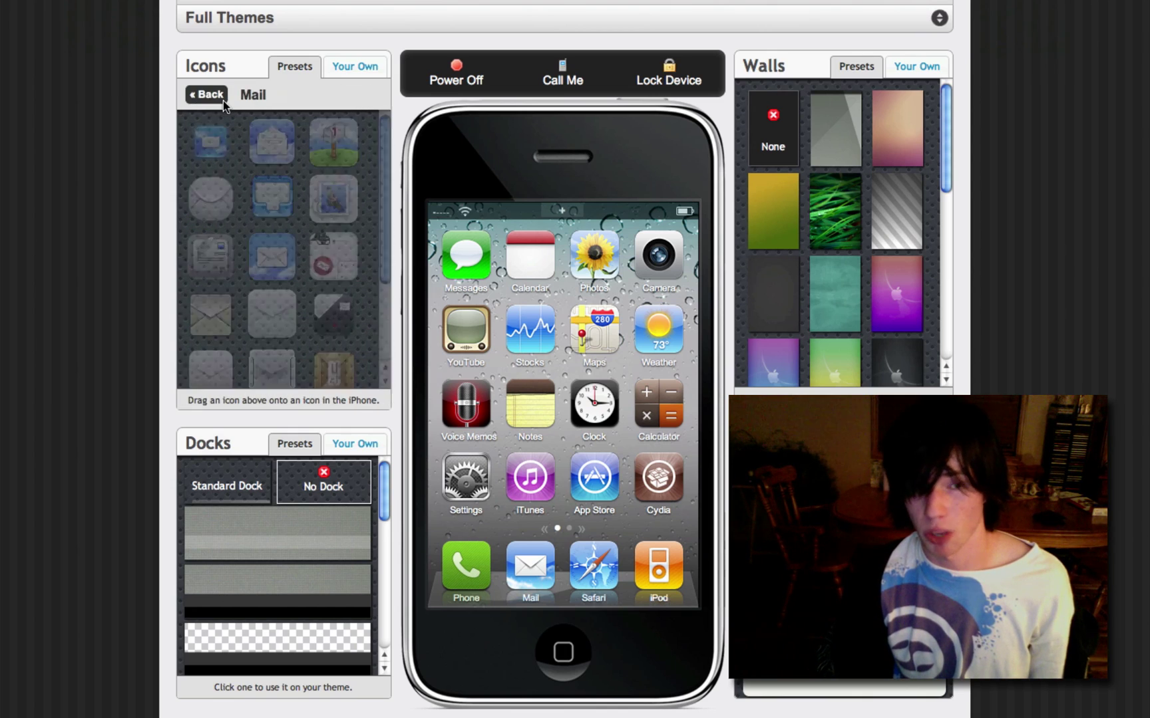
pyautogui.click(221, 97)
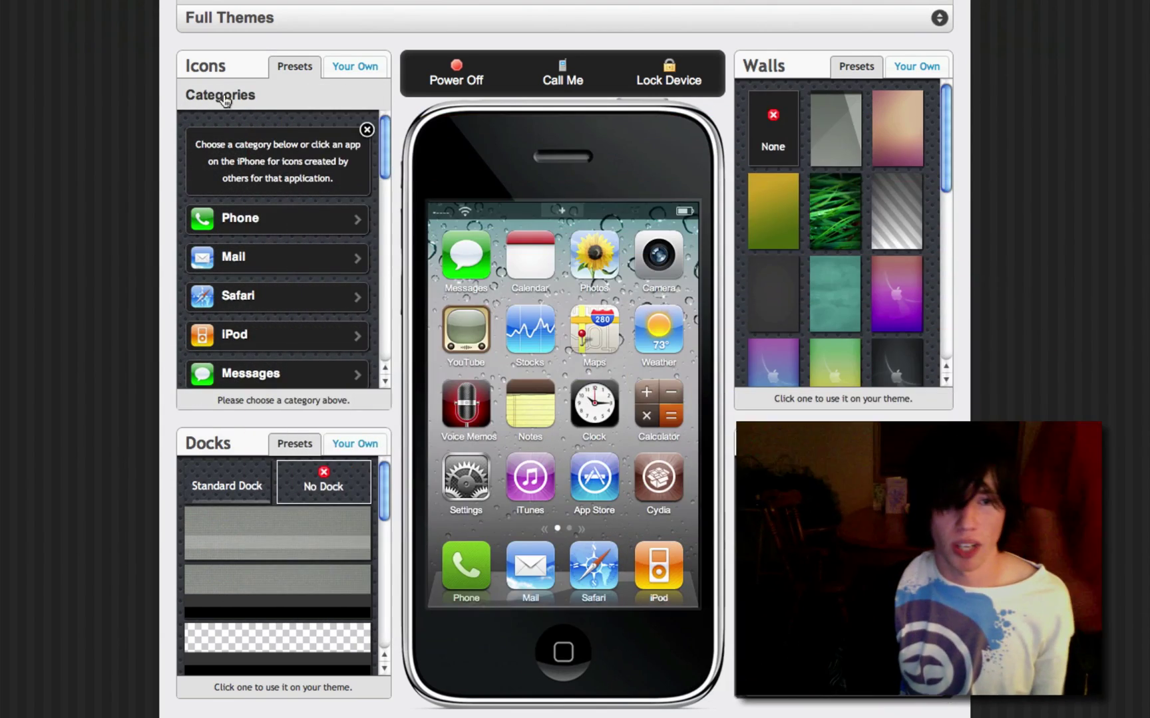
pyautogui.click(283, 371)
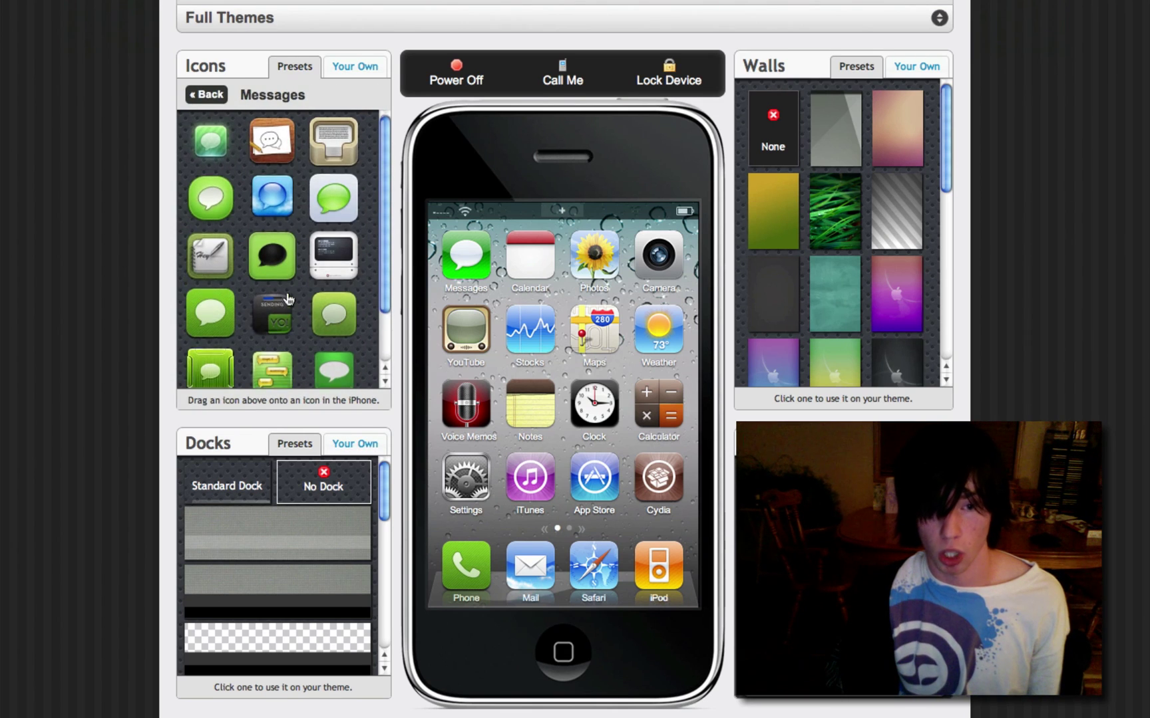
pyautogui.scroll(-5, 283, 370)
pyautogui.scroll(5, 284, 290)
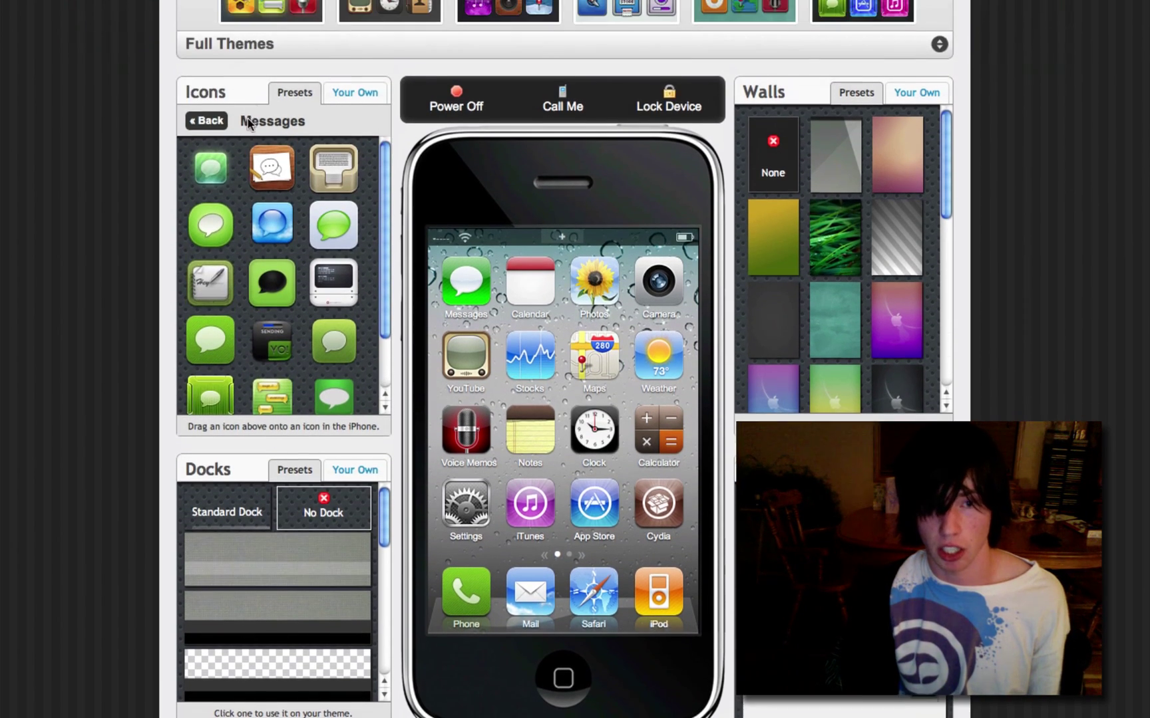
pyautogui.click(198, 128)
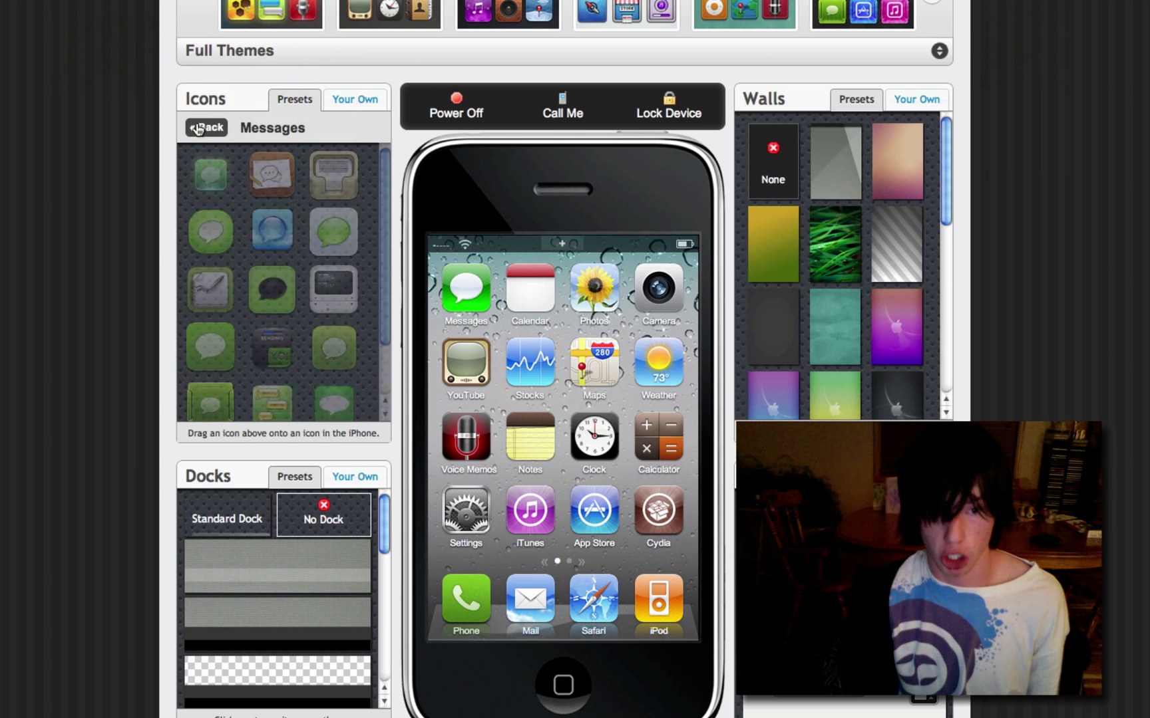
pyautogui.scroll(-2, 309, 279)
pyautogui.scroll(-5, 308, 279)
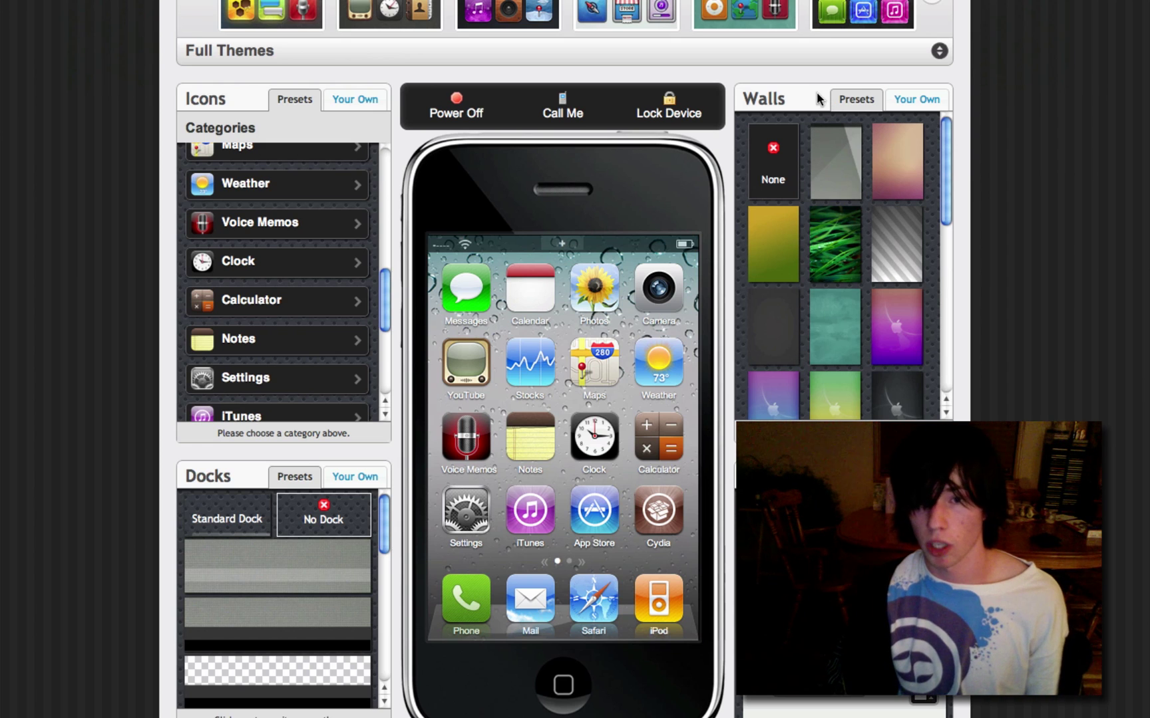
# Step: Apply the teal wallpaper to the home screen, then preview the green wallpaper enlarged
pyautogui.scroll(-2, 840, 260)
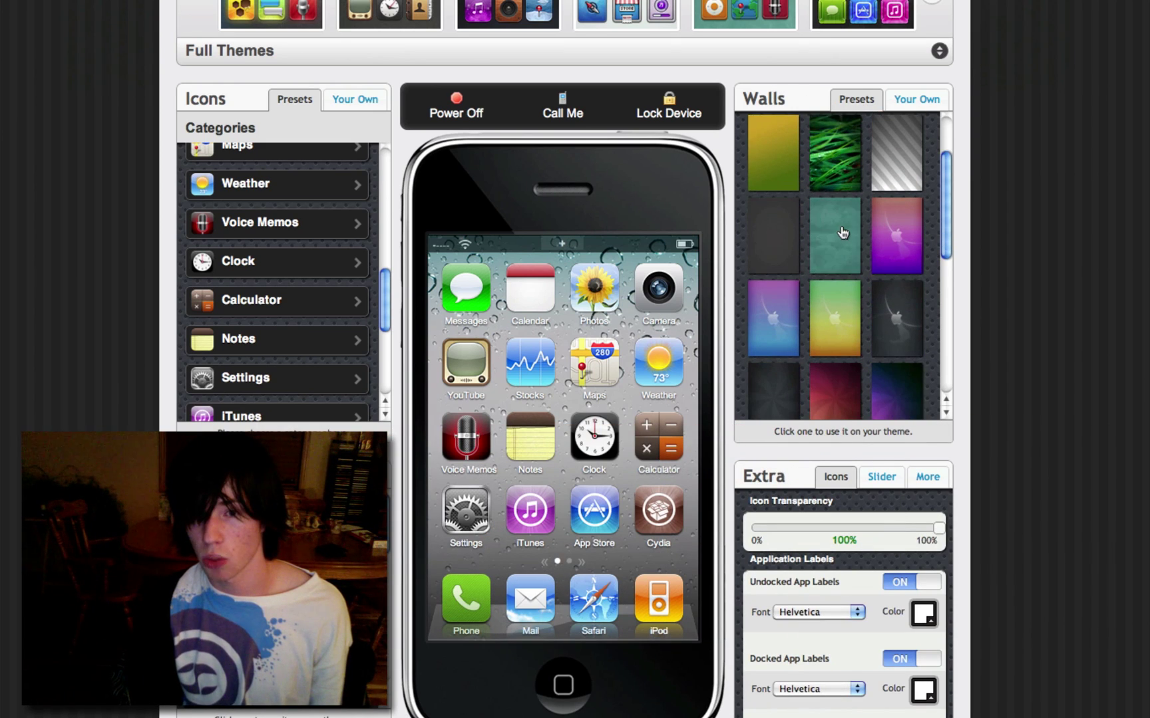
pyautogui.click(843, 232)
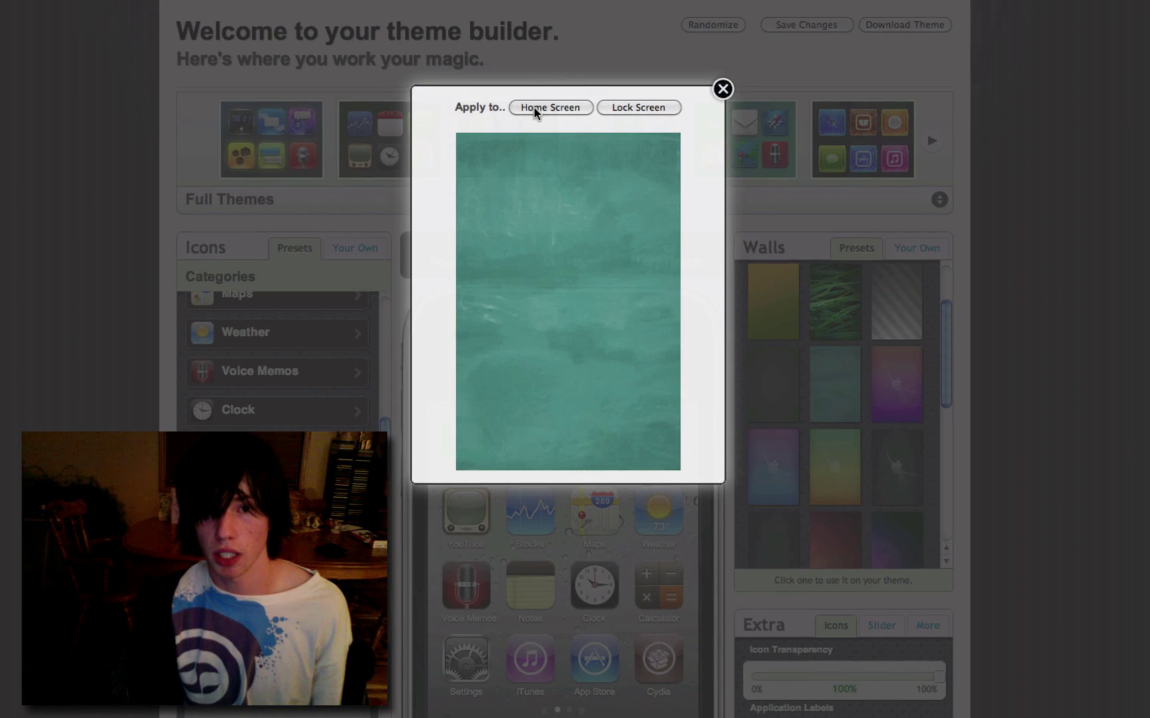
pyautogui.click(533, 107)
pyautogui.scroll(-3, 938, 188)
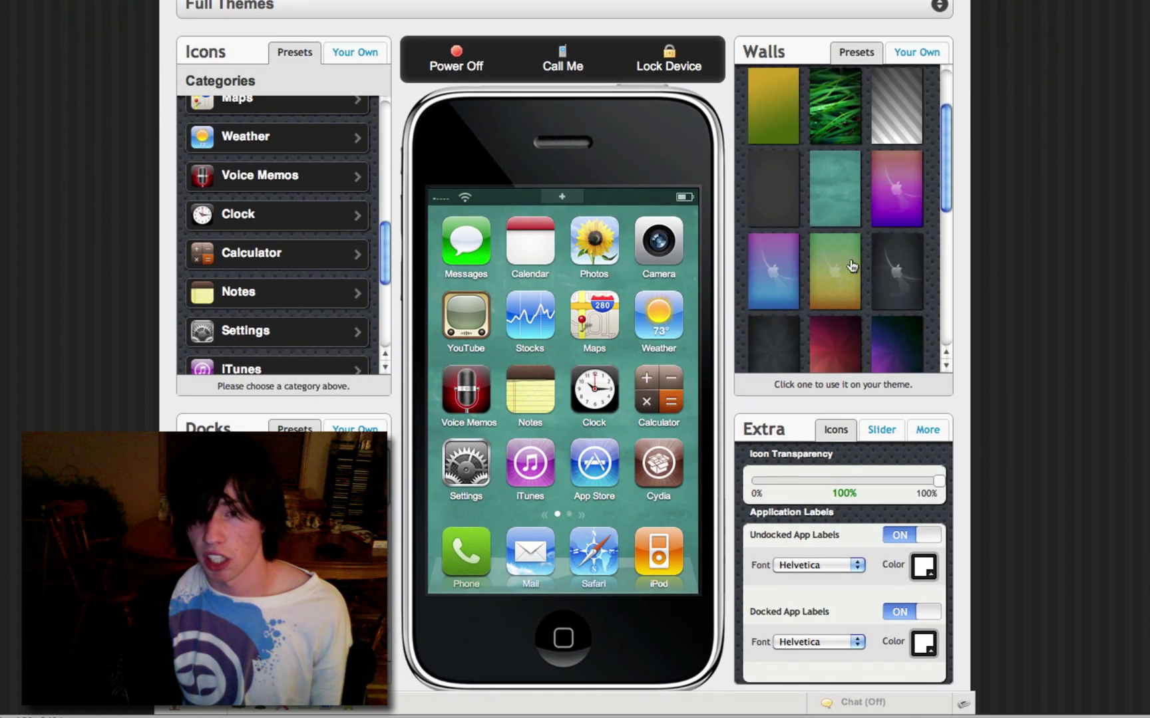
pyautogui.scroll(-3, 852, 266)
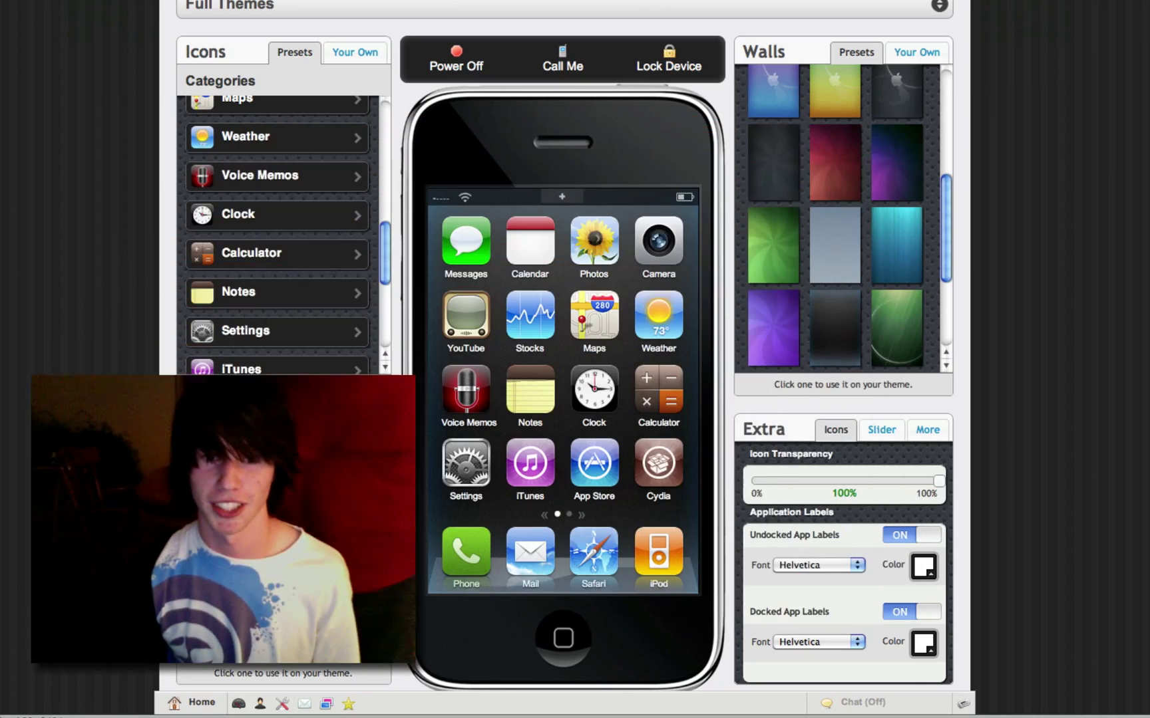
pyautogui.click(898, 319)
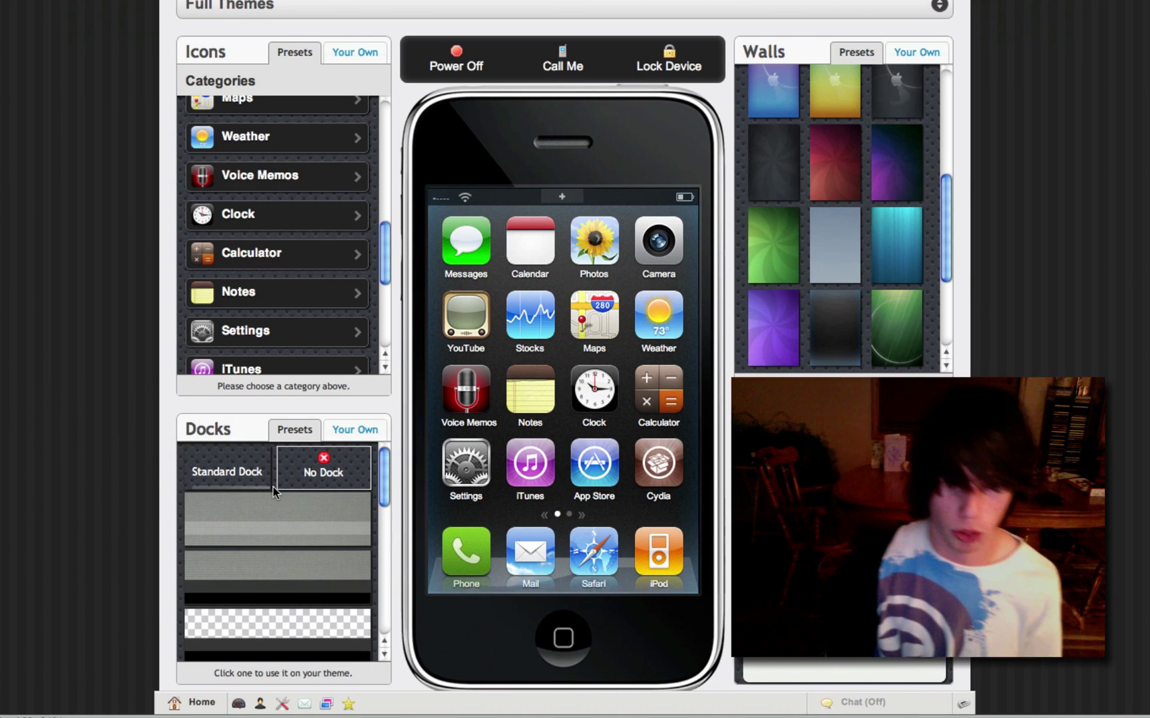
# Step: Try the wood shelf dock, then switch the preview's dock to the grass preset
pyautogui.scroll(-5, 273, 492)
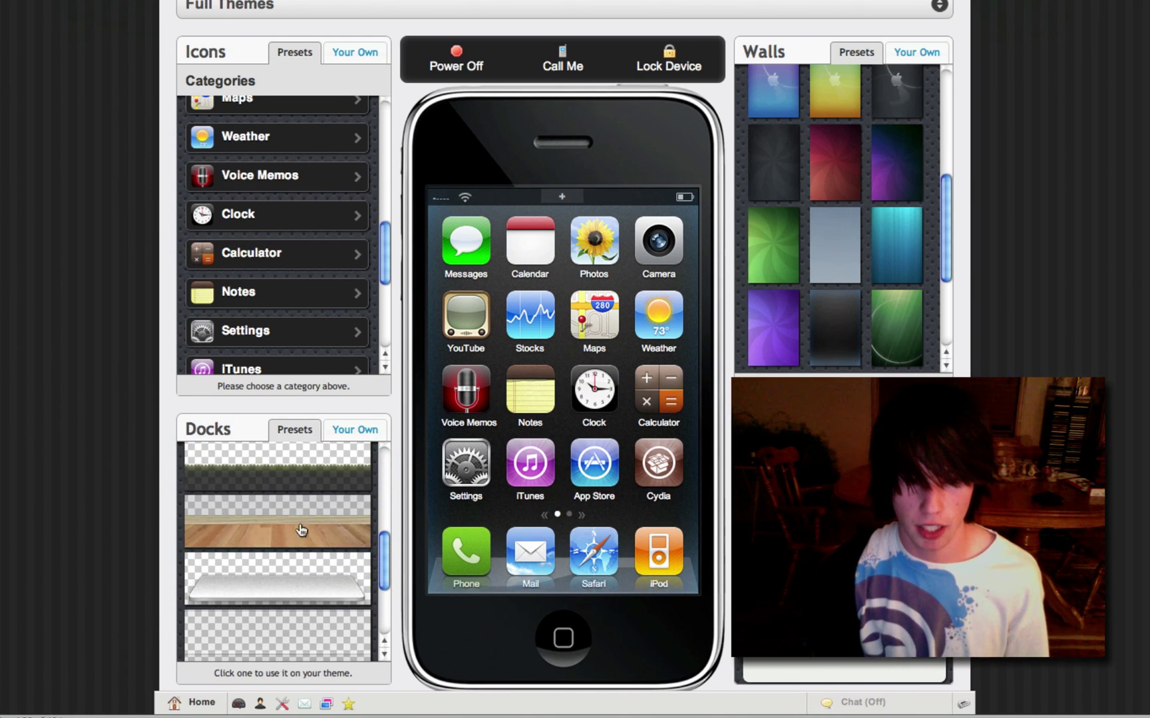
pyautogui.click(301, 530)
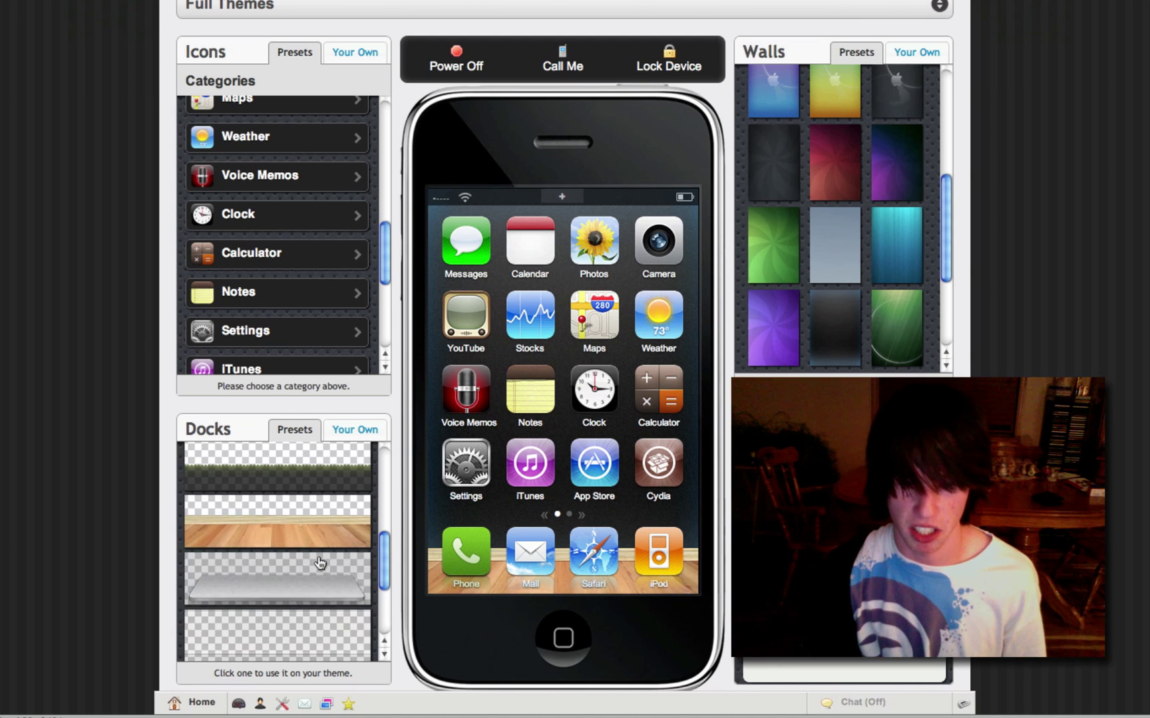
pyautogui.scroll(2, 305, 541)
pyautogui.click(286, 549)
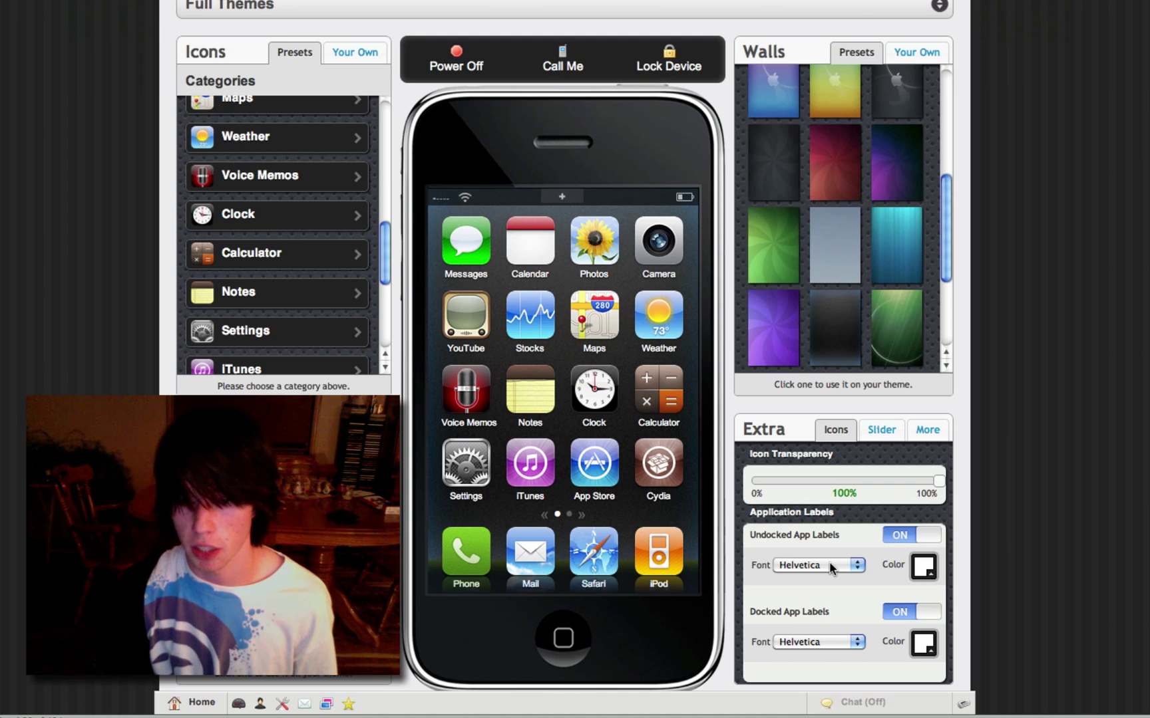
pyautogui.click(910, 536)
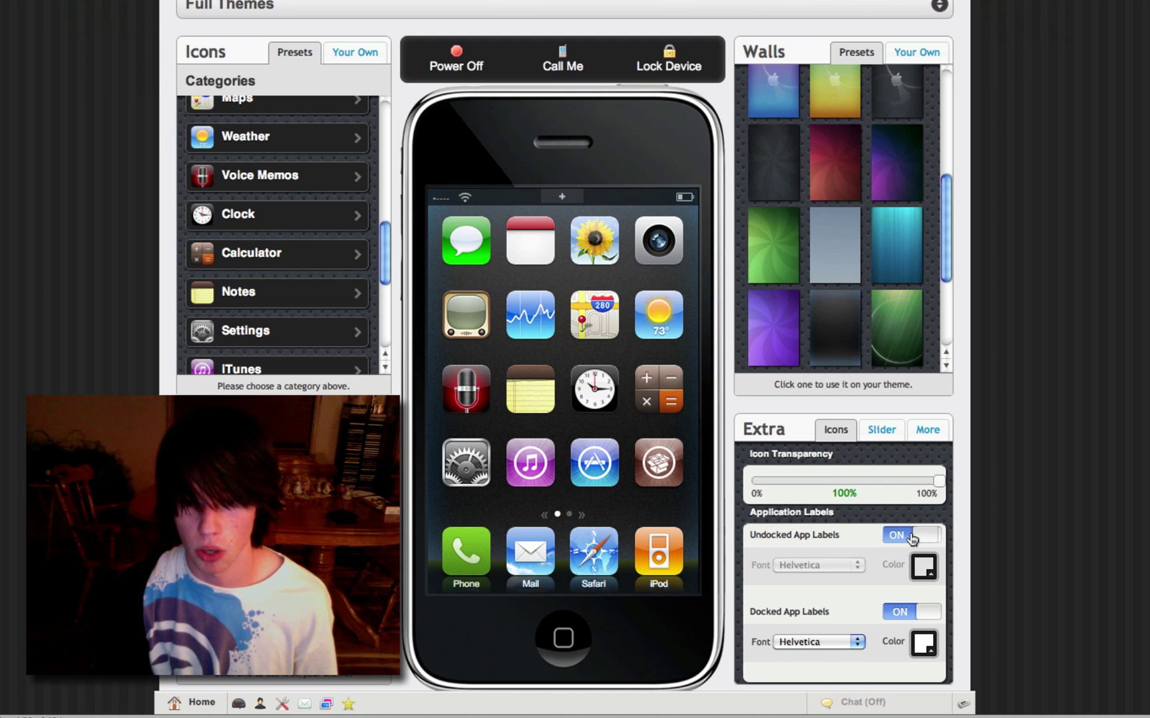
pyautogui.click(911, 537)
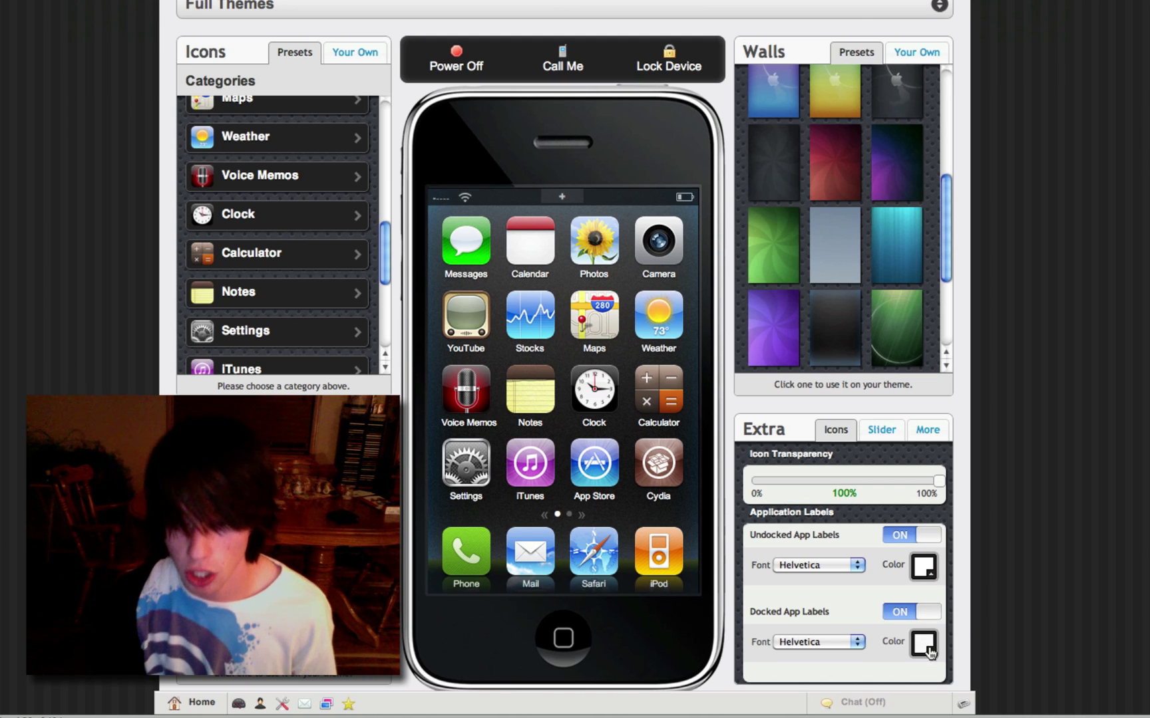
pyautogui.click(924, 643)
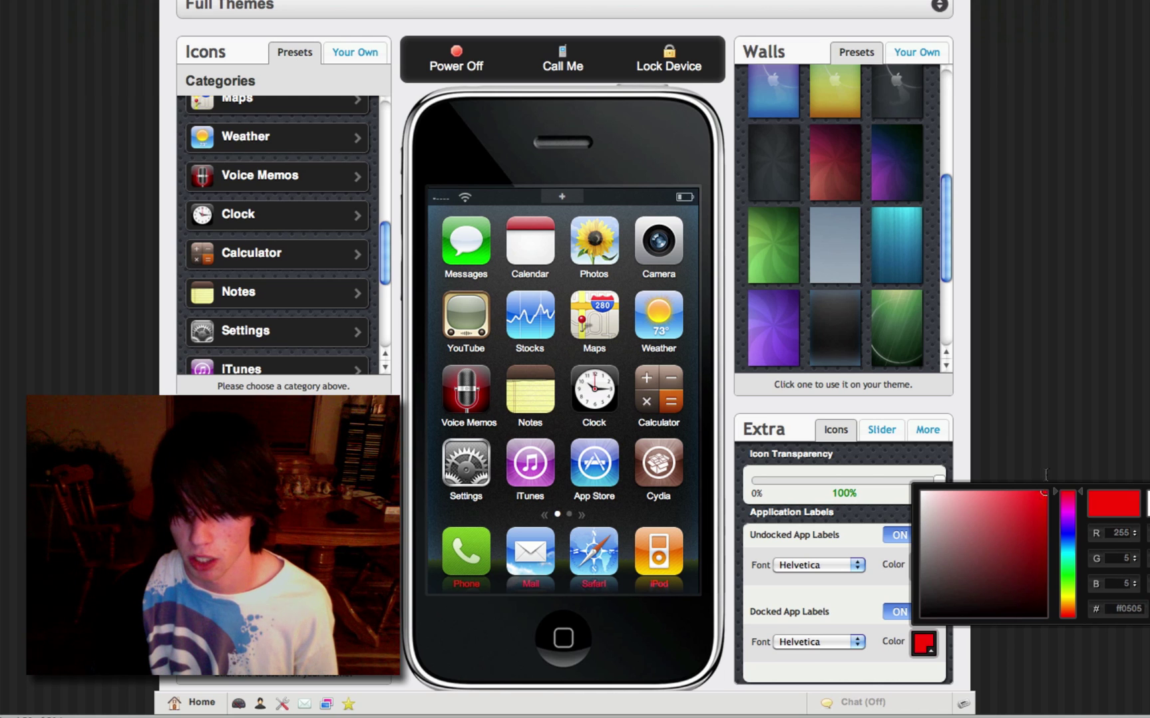
pyautogui.moveTo(1068, 545)
pyautogui.mouseDown()
pyautogui.moveTo(1069, 574)
pyautogui.moveTo(1071, 550)
pyautogui.mouseUp()
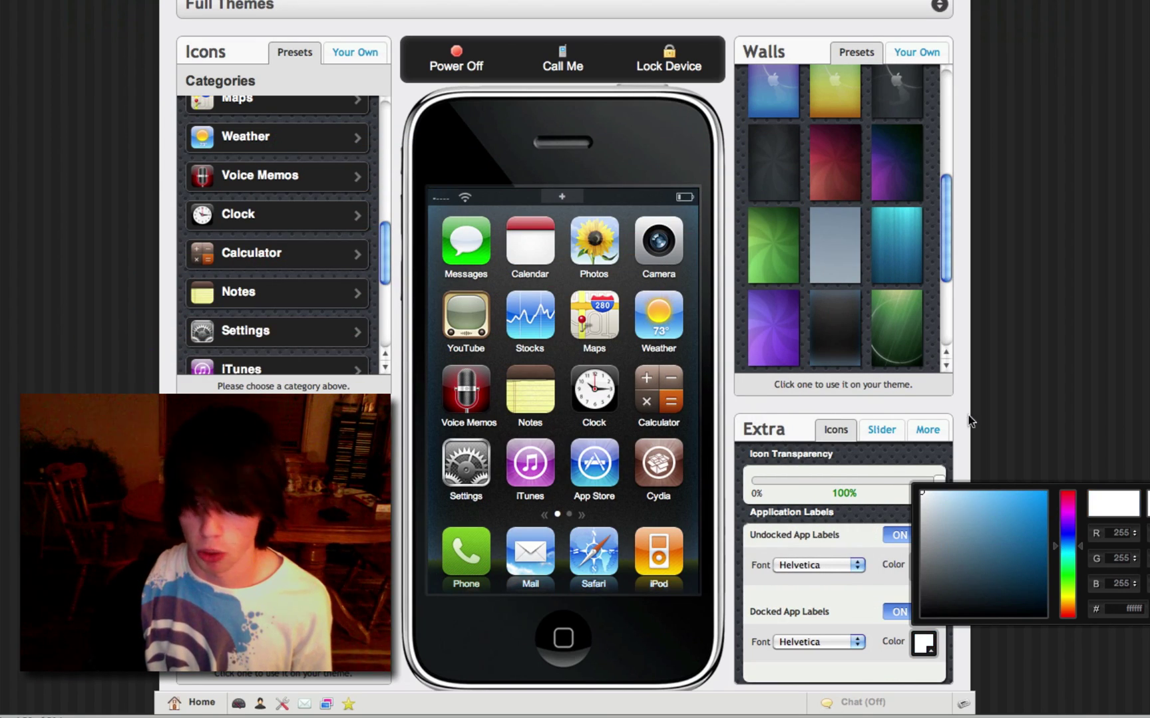
pyautogui.click(1113, 455)
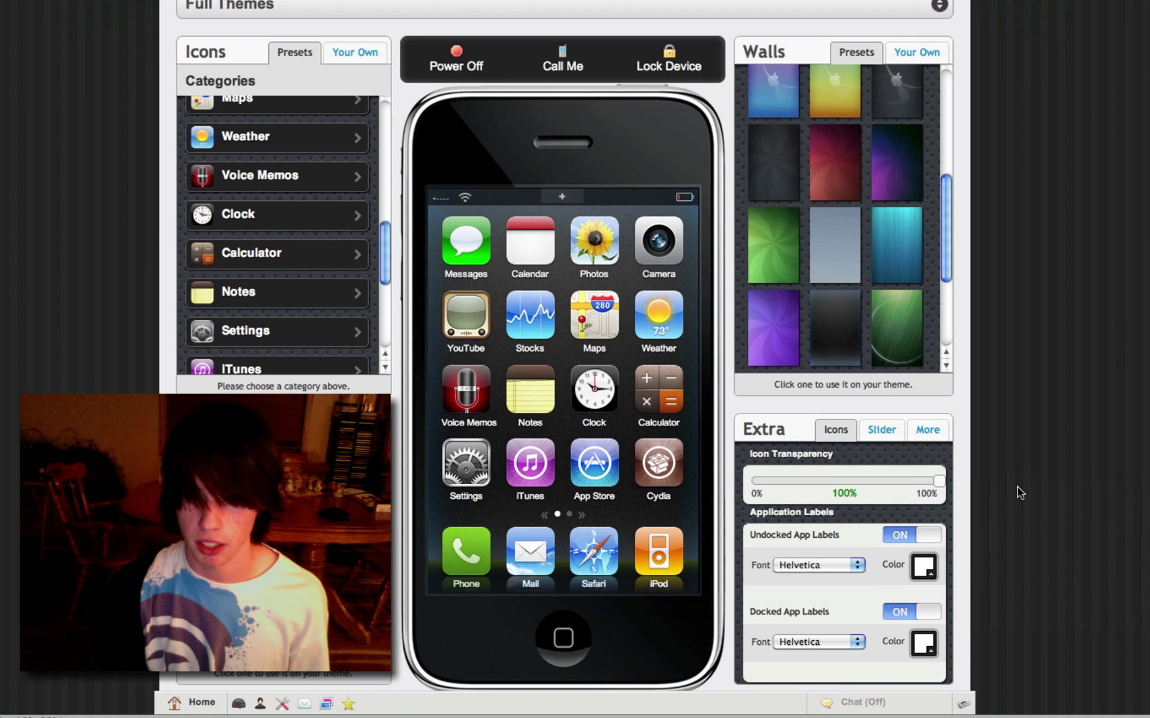
pyautogui.scroll(-1, 1019, 492)
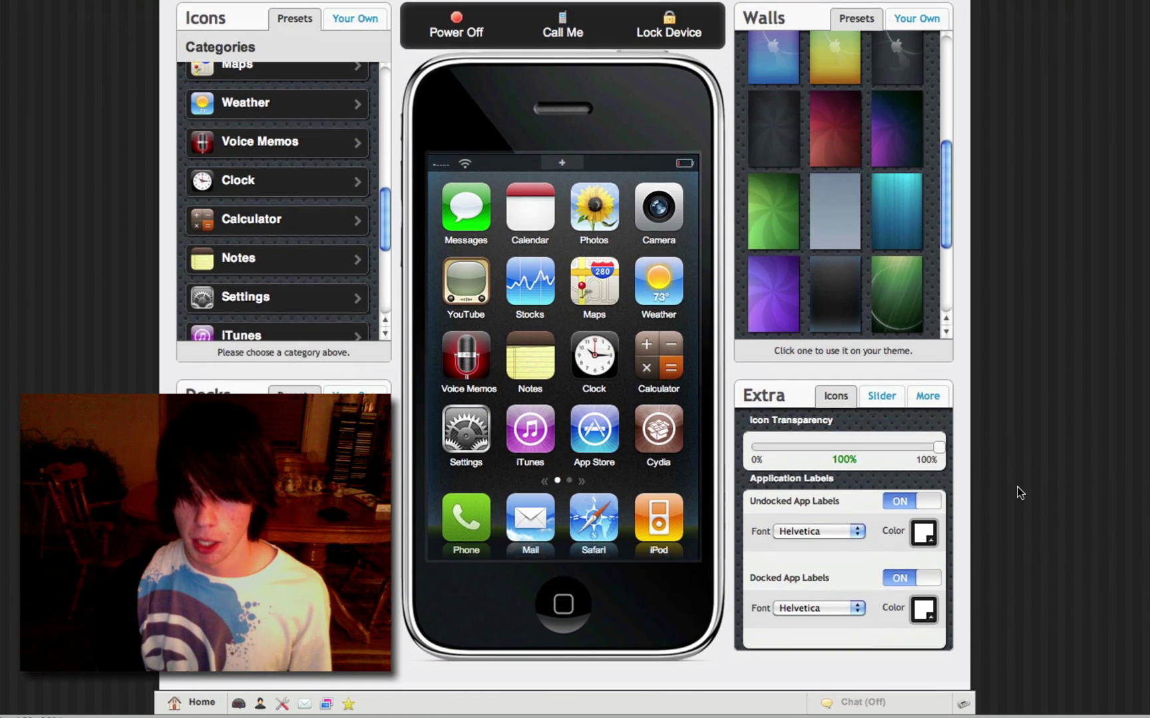
pyautogui.moveTo(938, 455); pyautogui.dragTo(994, 453)
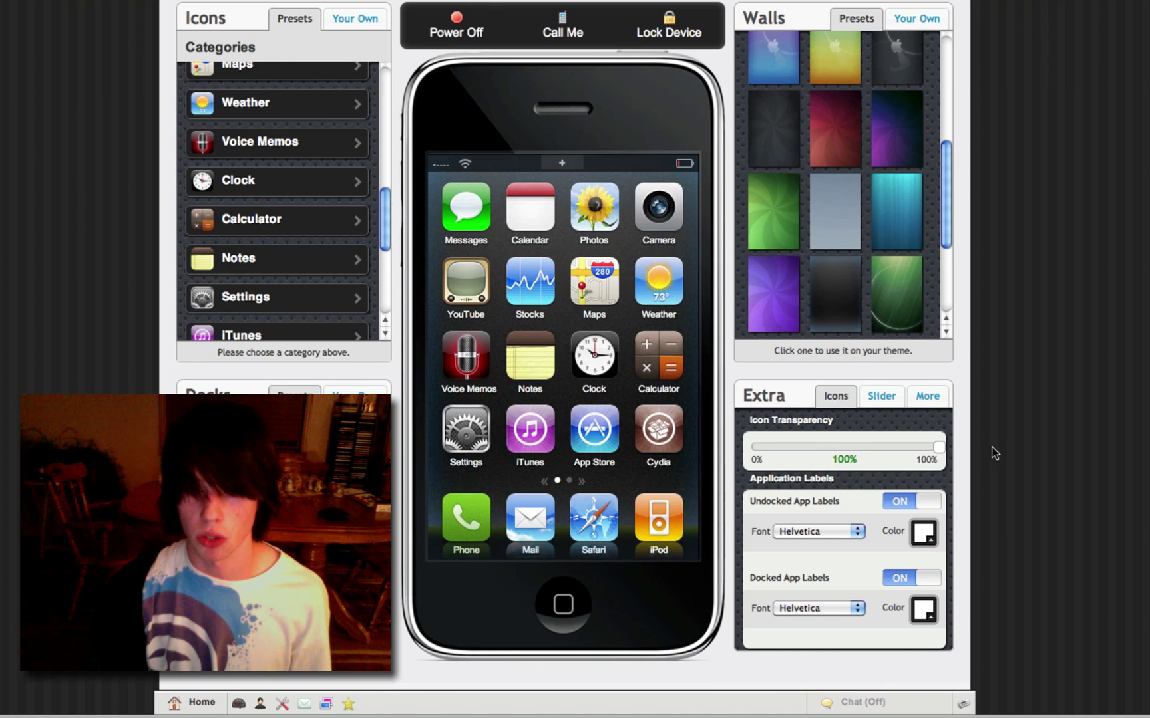
# Step: Replace the slider text labels, setting the power-off slider to 'Shut Down'
pyautogui.click(886, 399)
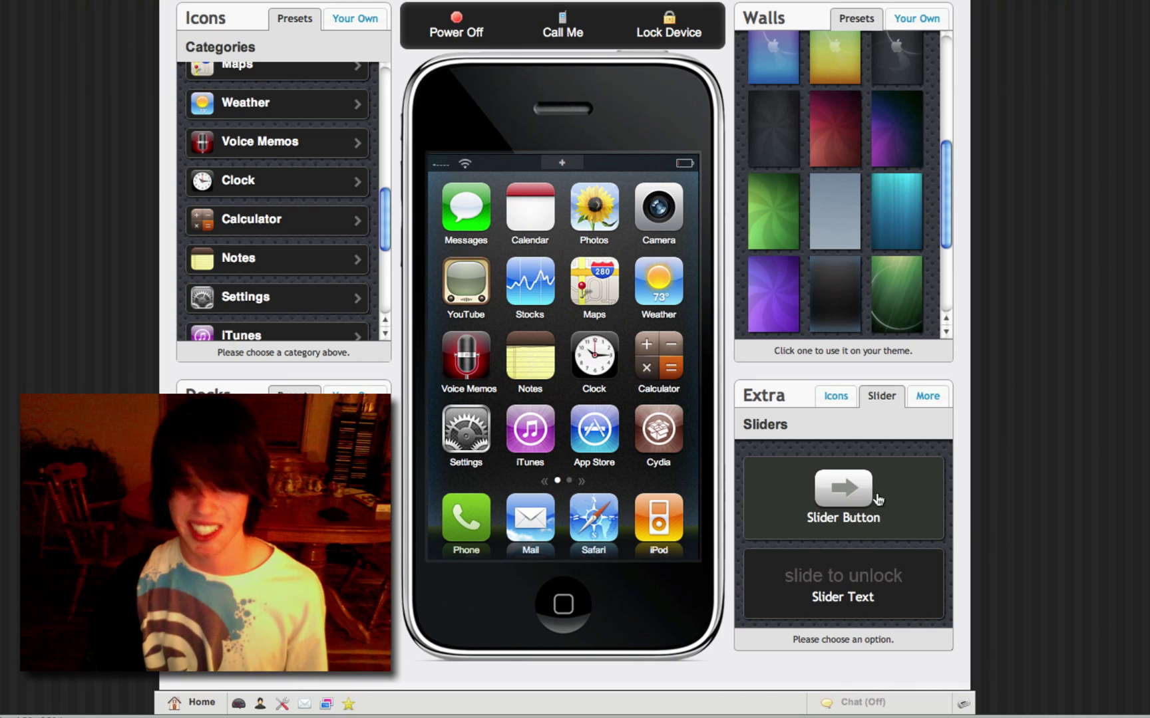
pyautogui.click(863, 588)
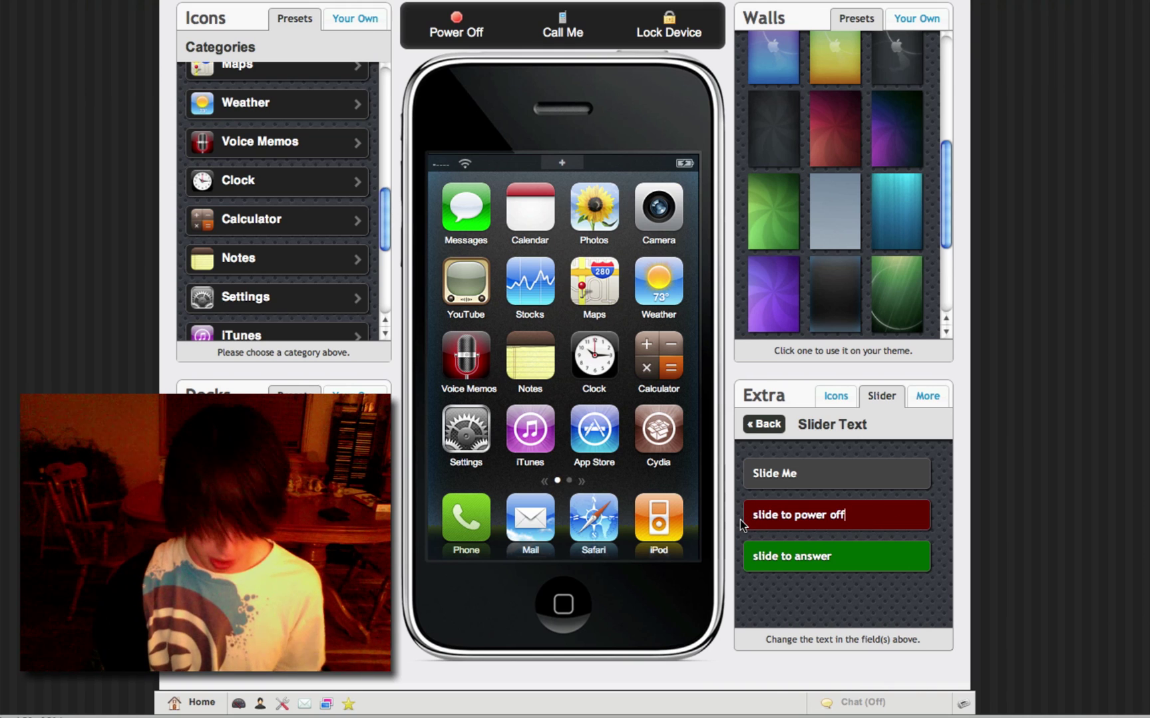
pyautogui.press('super+a')
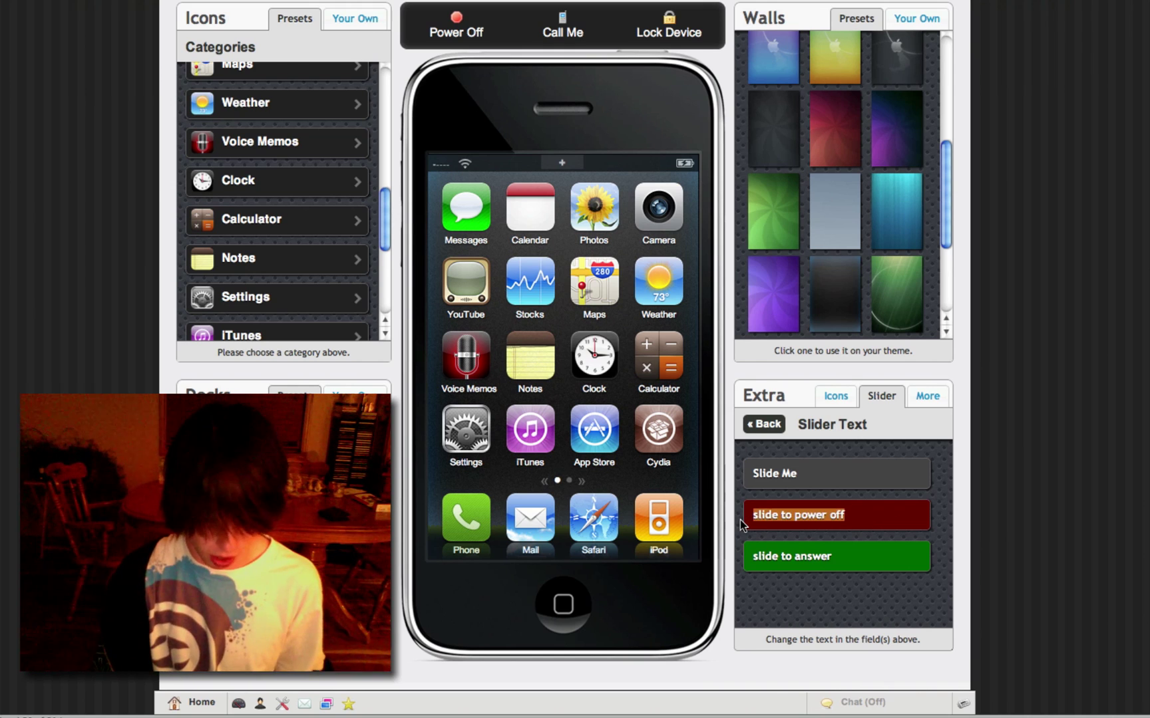
pyautogui.write('Shut Down')
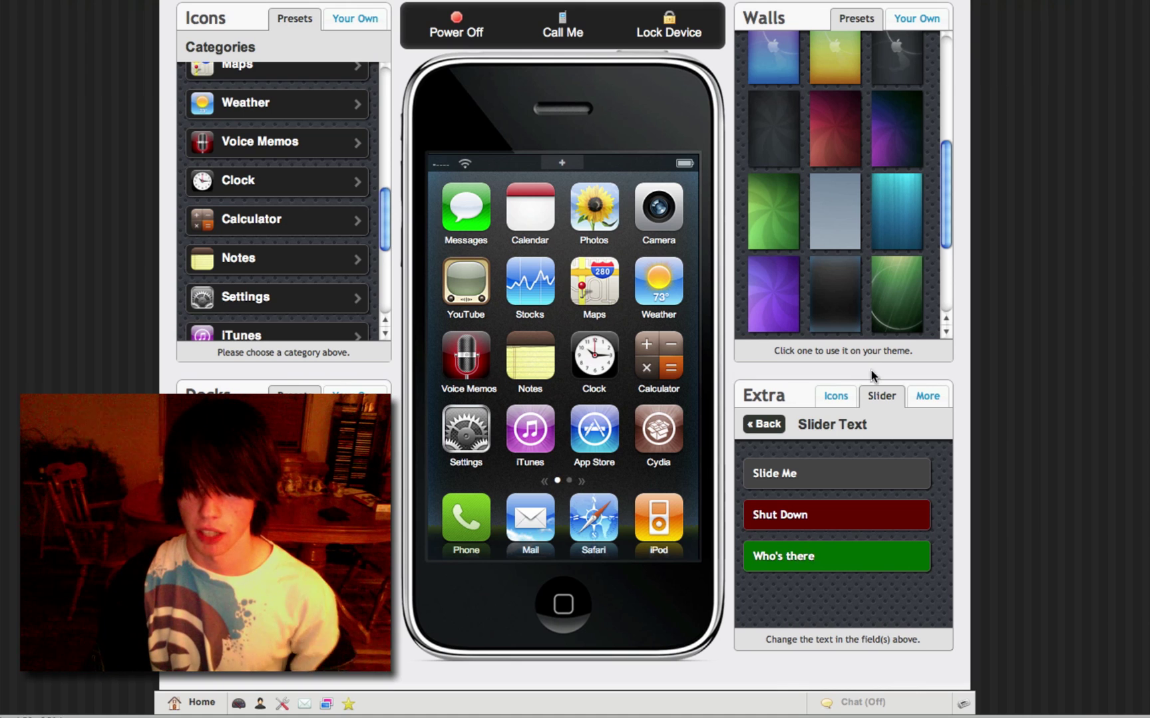
# Step: Preview the Shut Down power-off screen on the phone
pyautogui.click(923, 397)
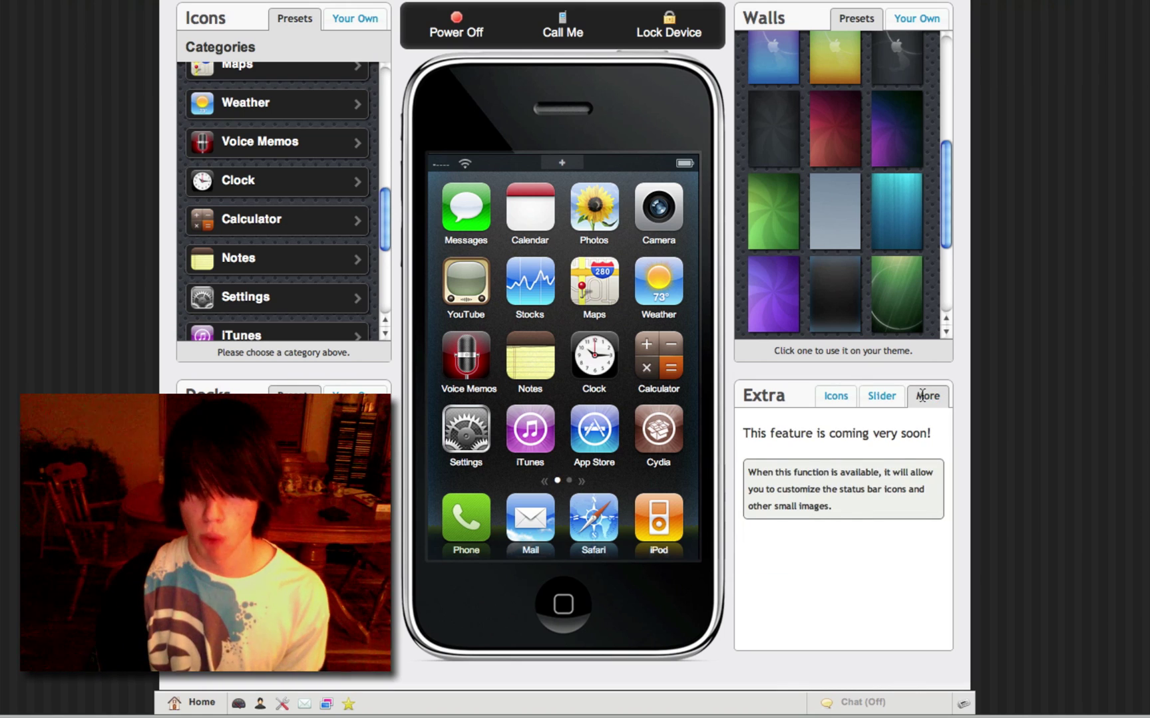
pyautogui.click(833, 399)
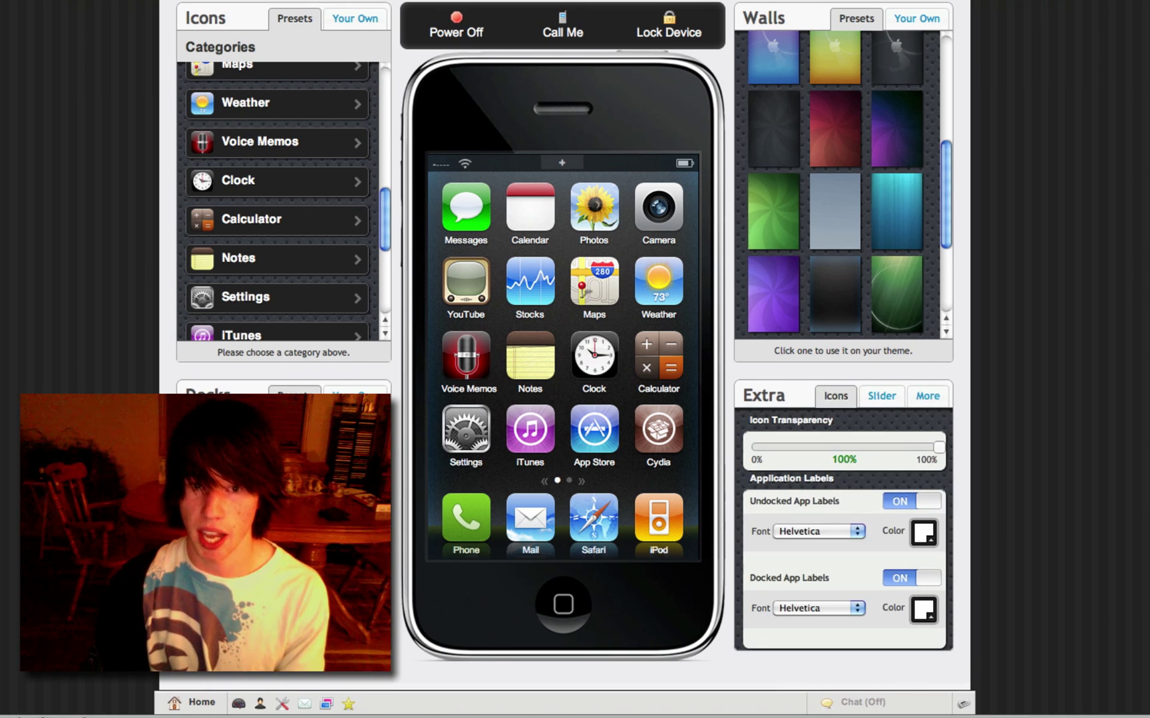
pyautogui.click(456, 26)
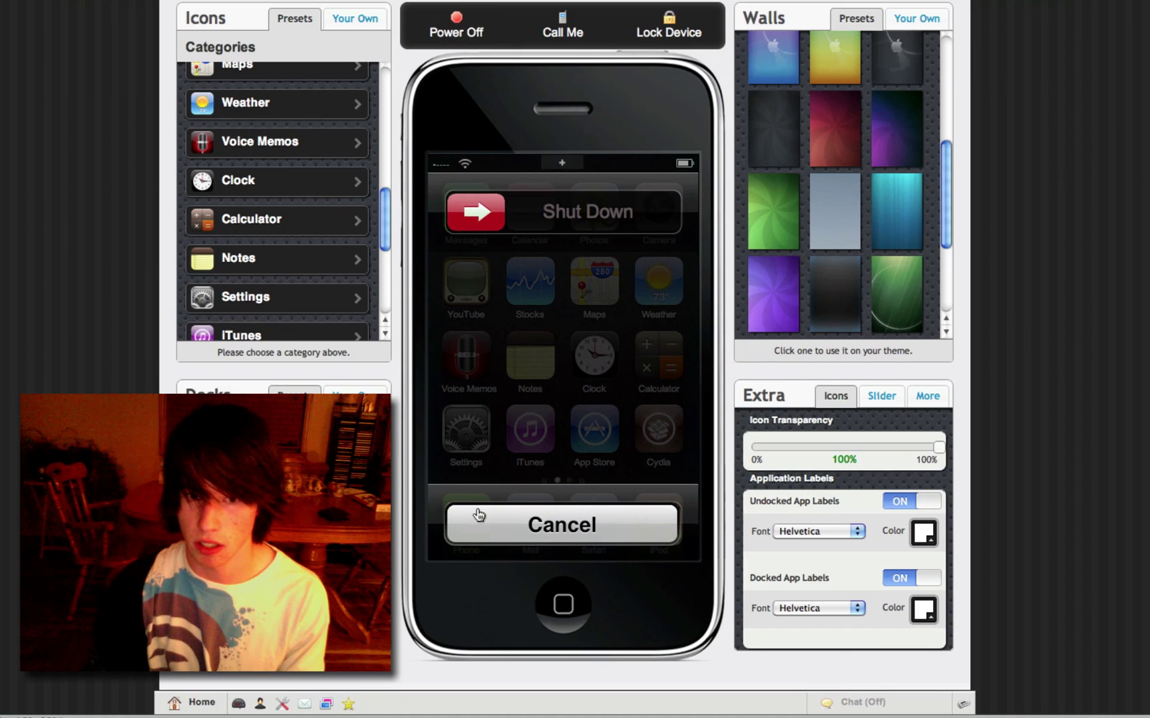
# Step: Answer a simulated incoming call, then lock and unlock the phone to check the sliders
pyautogui.click(542, 545)
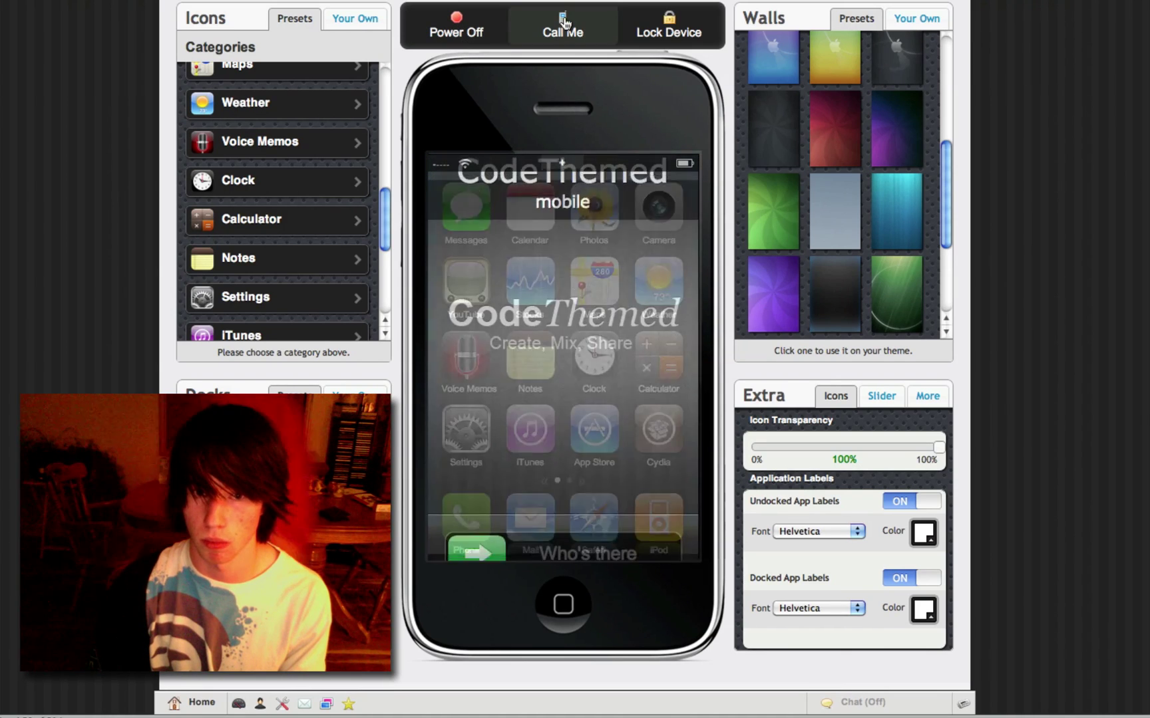
pyautogui.moveTo(496, 524); pyautogui.dragTo(649, 524)
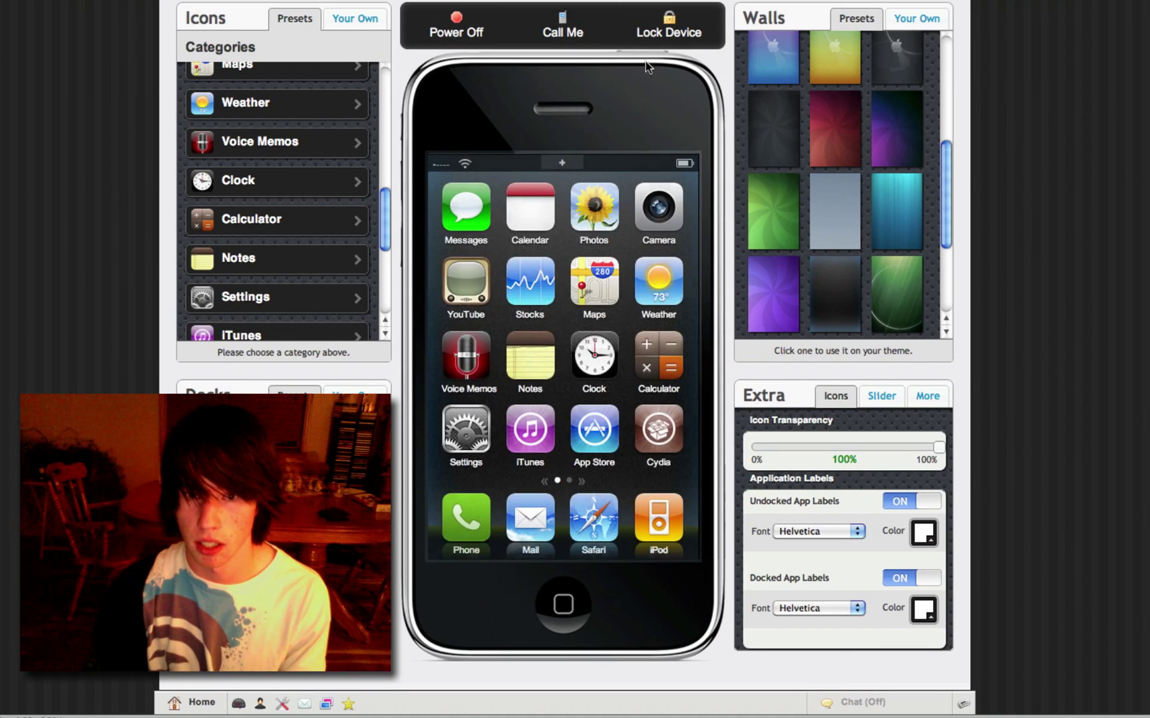
pyautogui.click(667, 32)
pyautogui.moveTo(476, 527); pyautogui.dragTo(711, 523)
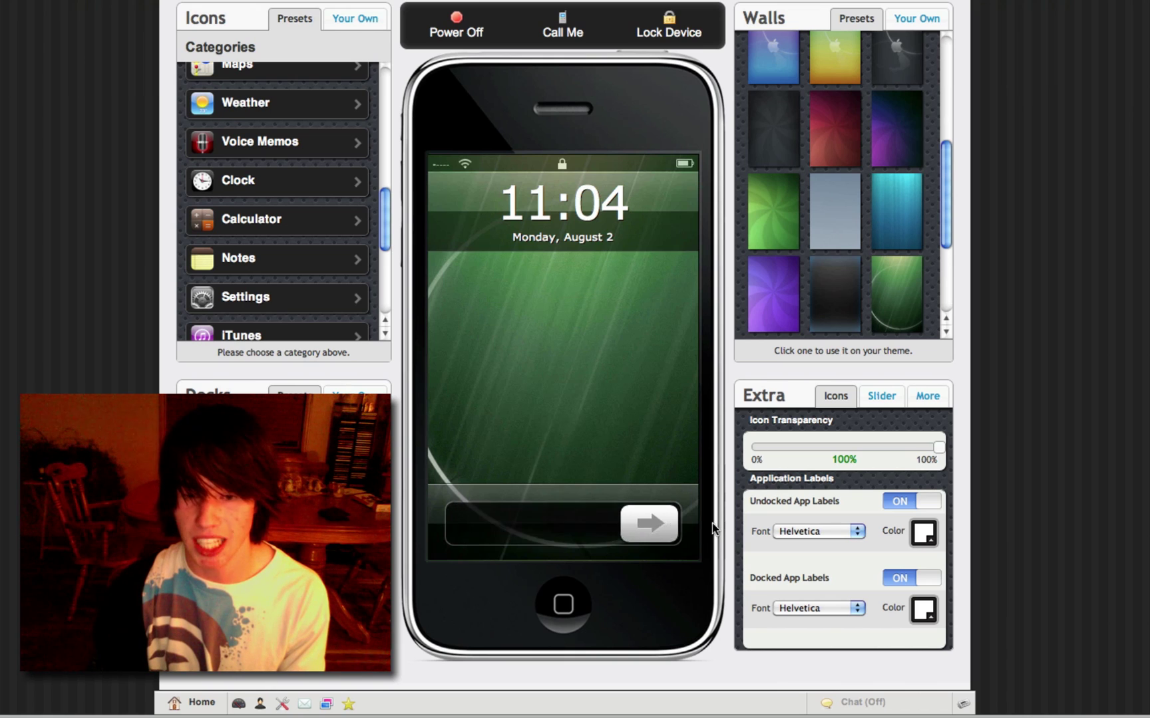
pyautogui.scroll(2, 841, 200)
pyautogui.scroll(1, 1044, 56)
pyautogui.scroll(4, 1044, 56)
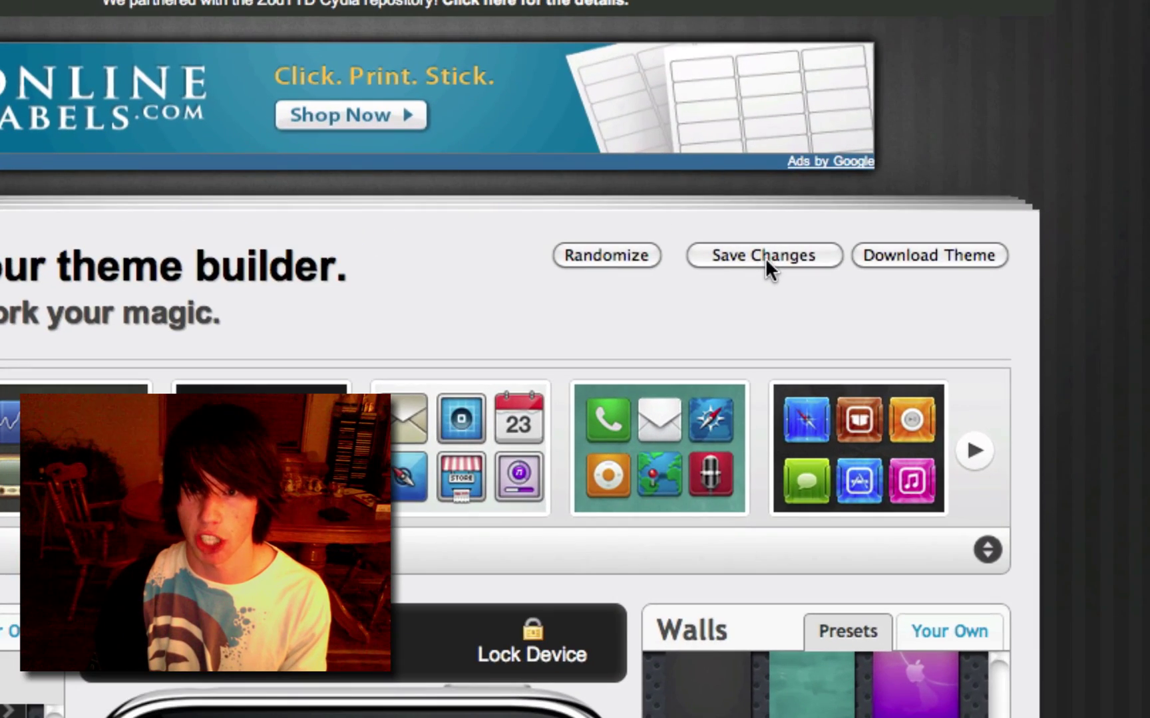
# Step: Build the theme and download it as a 437.6 KB ZIP archive
pyautogui.click(962, 257)
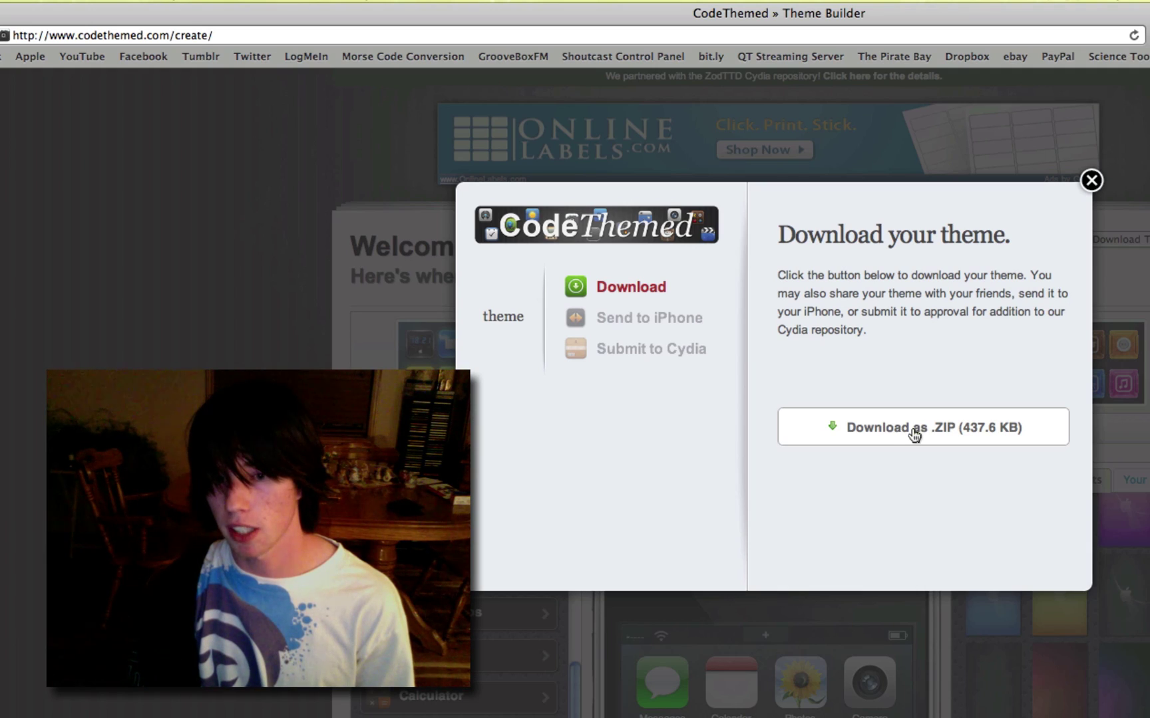
pyautogui.click(915, 433)
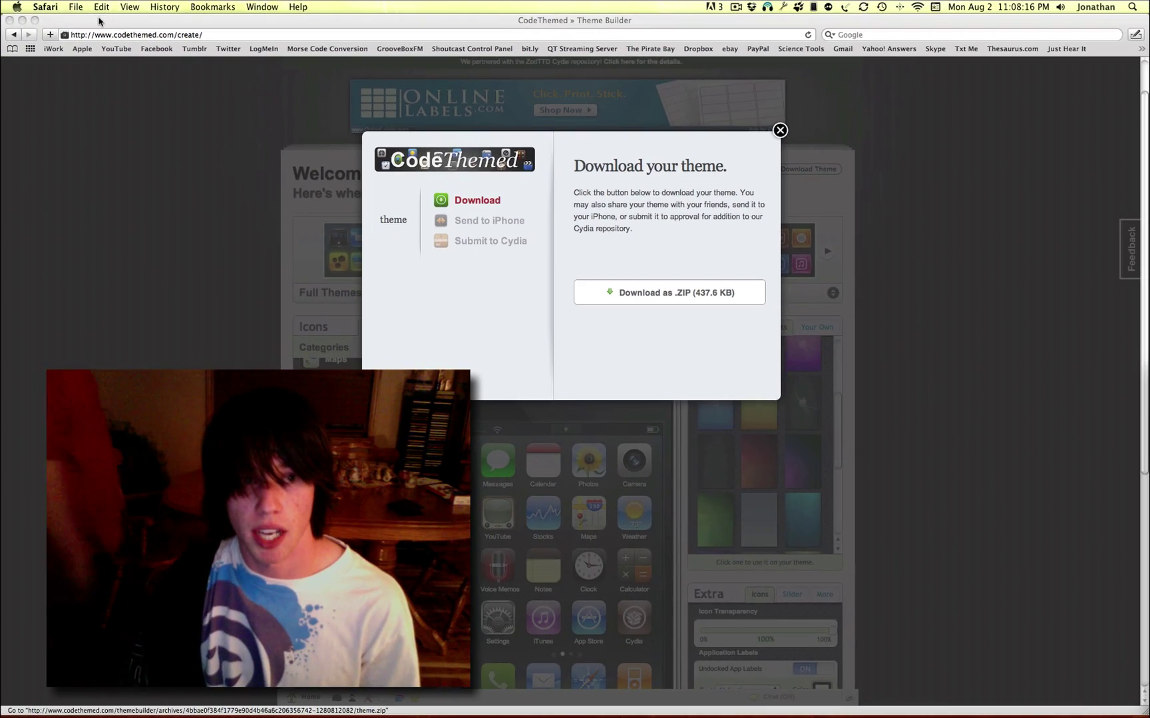
# Step: Open the downloaded theme folder in Finder and inspect its Bundles/com.apple.springboard subfolders
pyautogui.press('cmd+m')
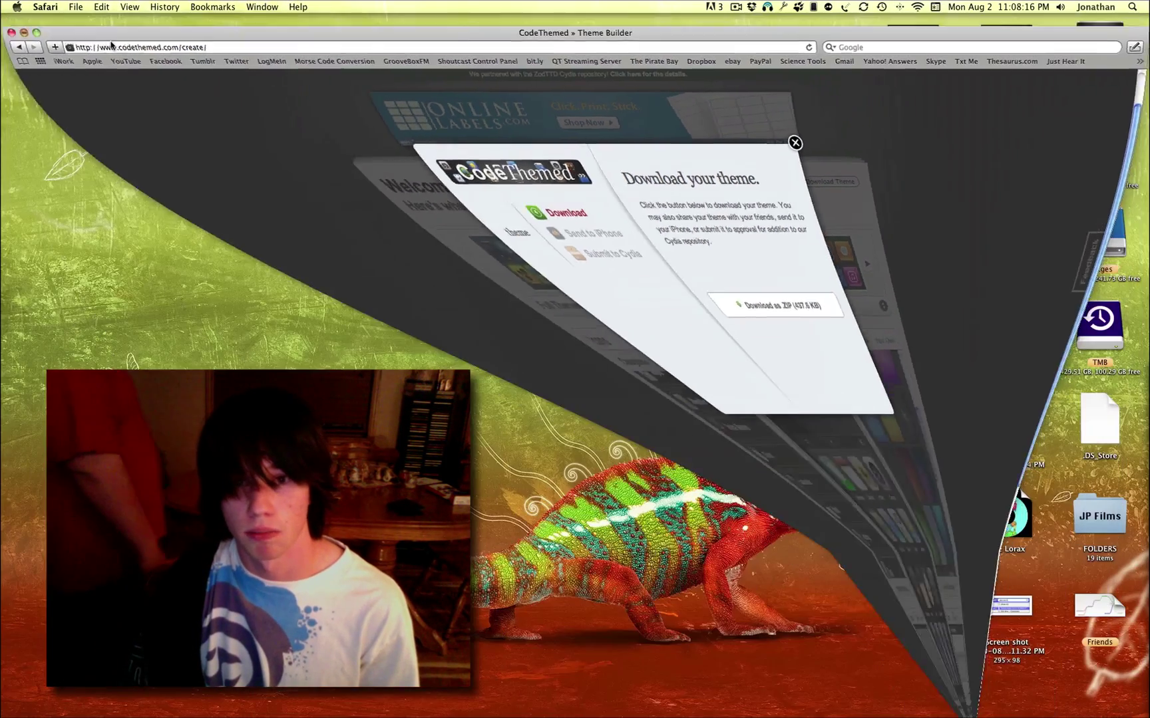
pyautogui.moveTo(914, 694)
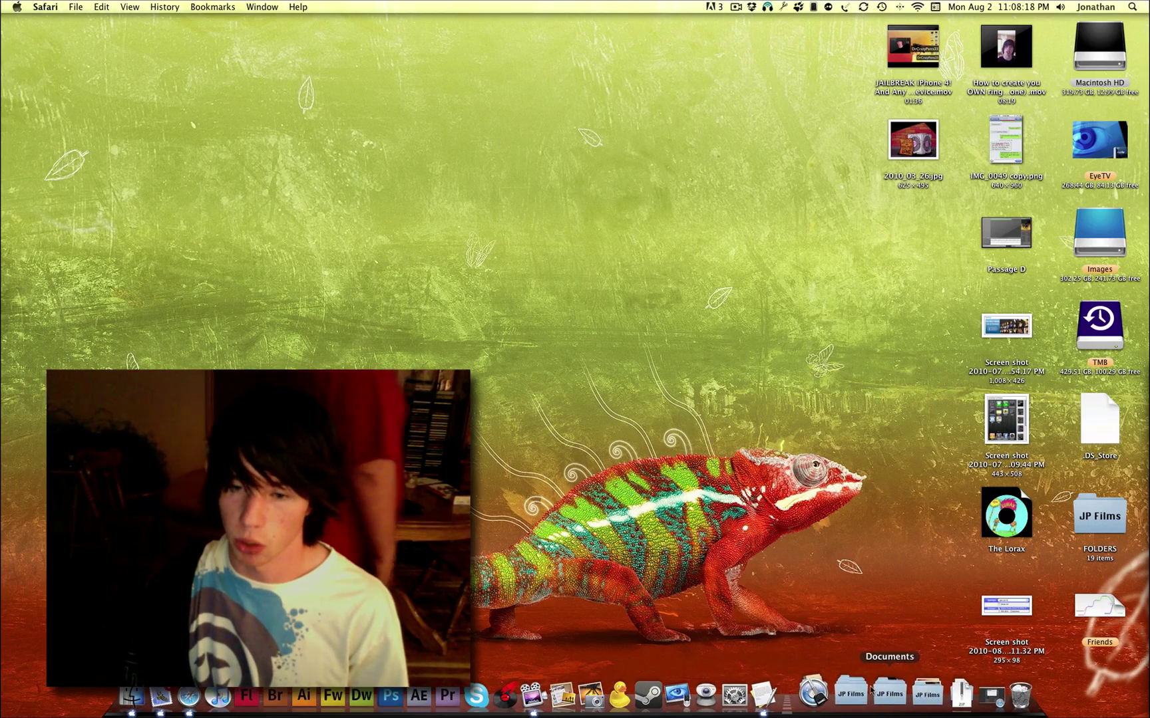
pyautogui.click(913, 694)
pyautogui.click(567, 191)
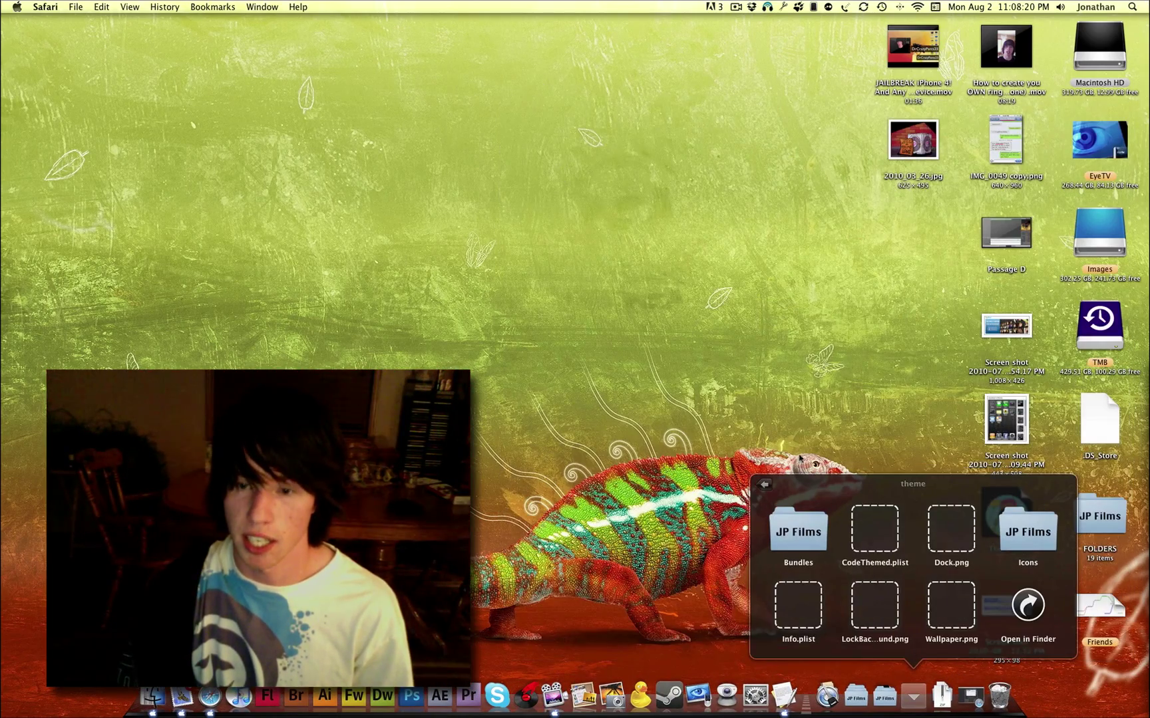
pyautogui.click(1028, 609)
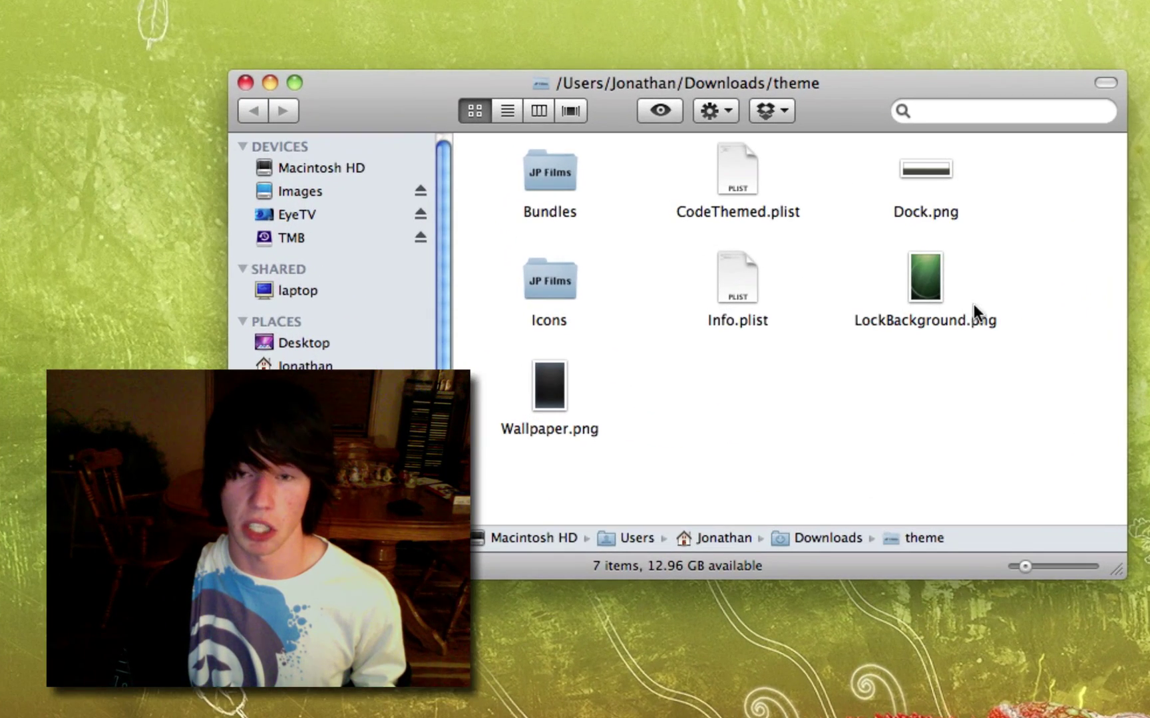
pyautogui.doubleClick(566, 168)
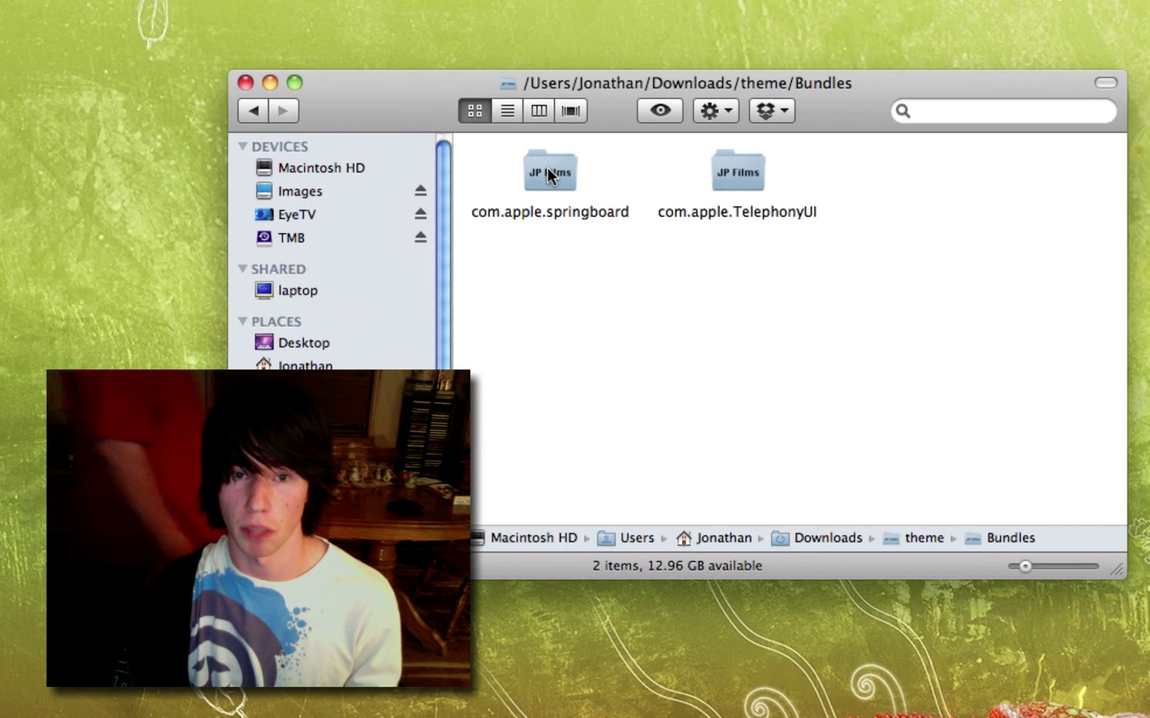
pyautogui.click(550, 168)
pyautogui.doubleClick(550, 168)
pyautogui.doubleClick(551, 168)
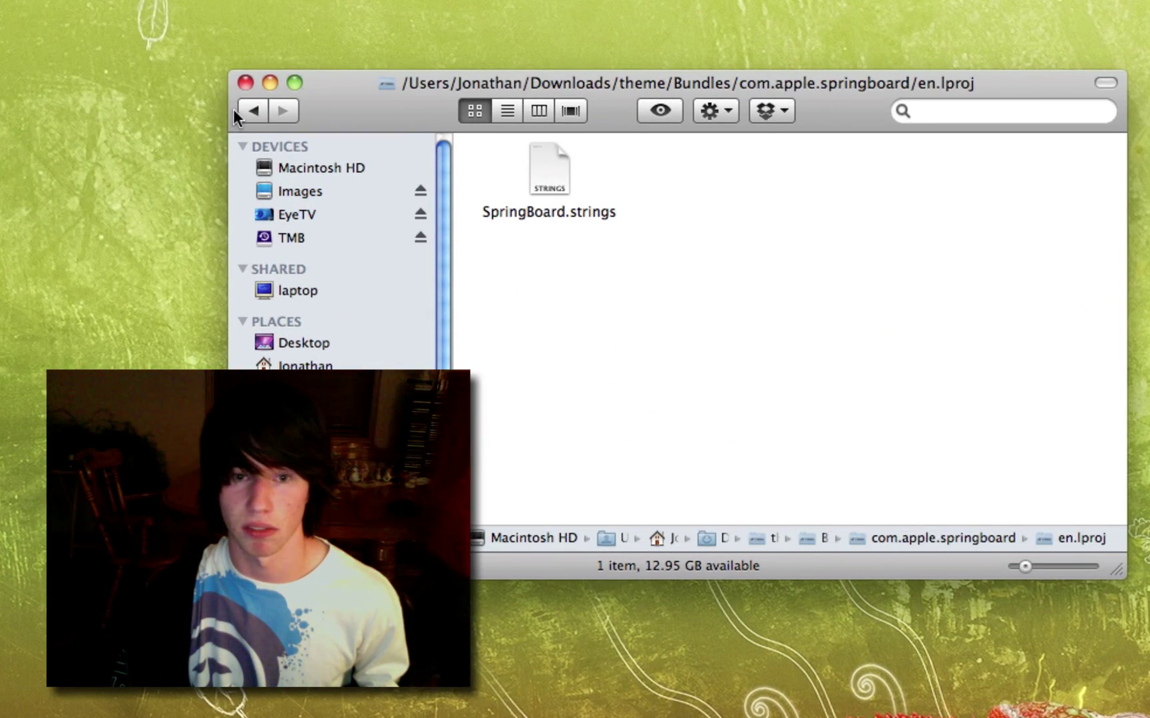
pyautogui.click(255, 113)
pyautogui.click(259, 117)
pyautogui.click(259, 117)
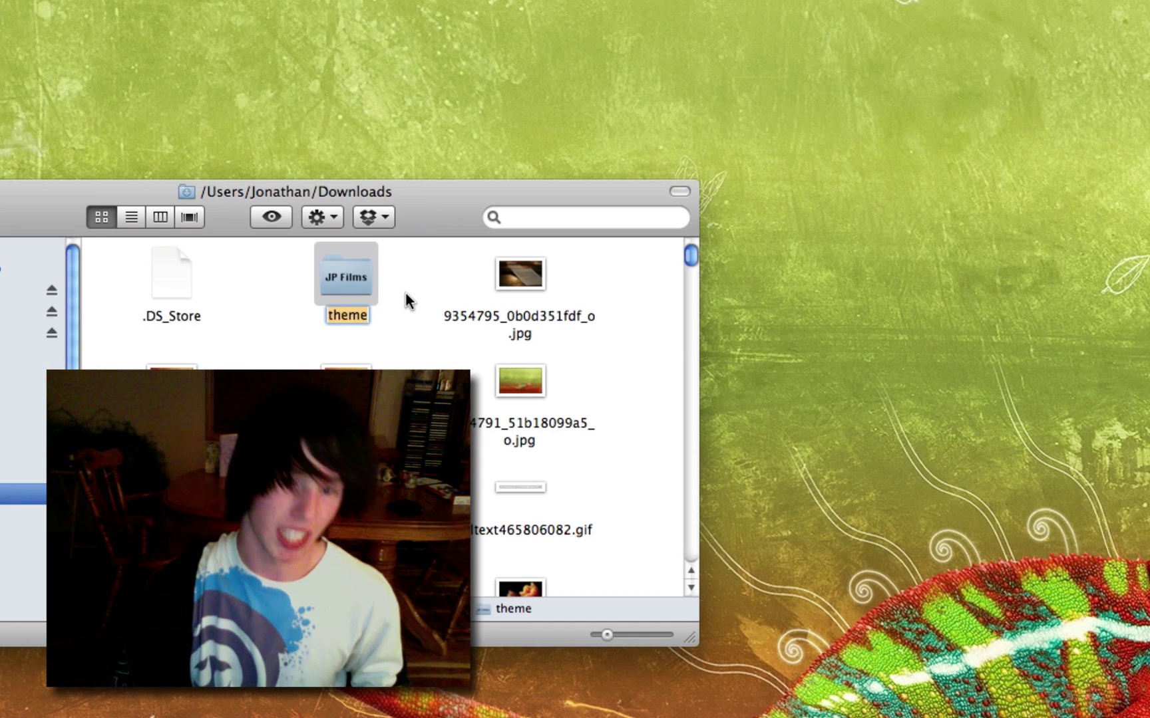
# Step: Rename the theme folder 'Whatever', move it onto the desktop, and close Downloads
pyautogui.write('Whateve')
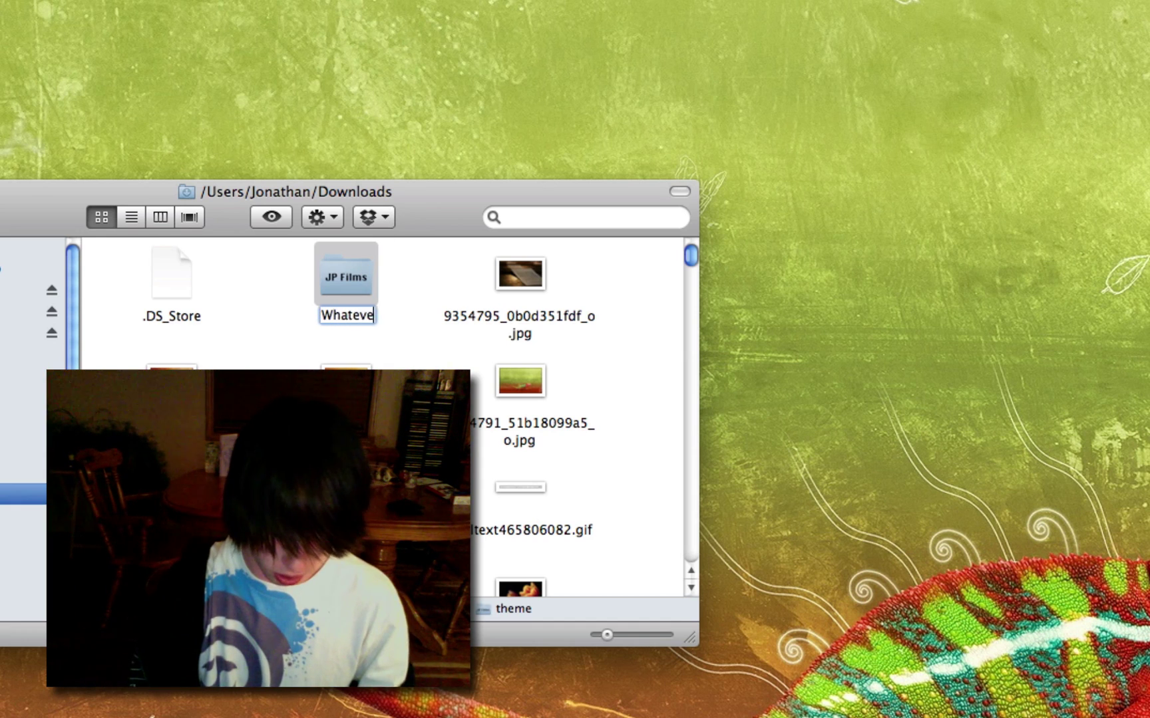
pyautogui.write('r')
pyautogui.press('Return')
pyautogui.moveTo(370, 274); pyautogui.dragTo(23, 459)
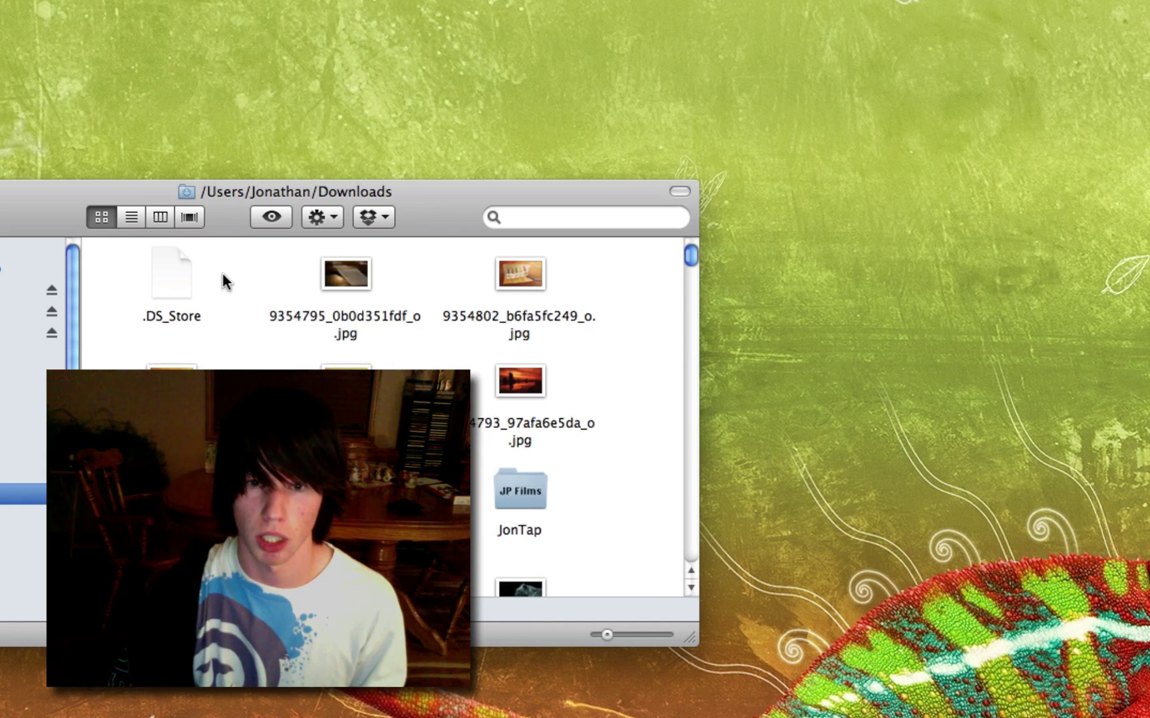
pyautogui.press('super+w')
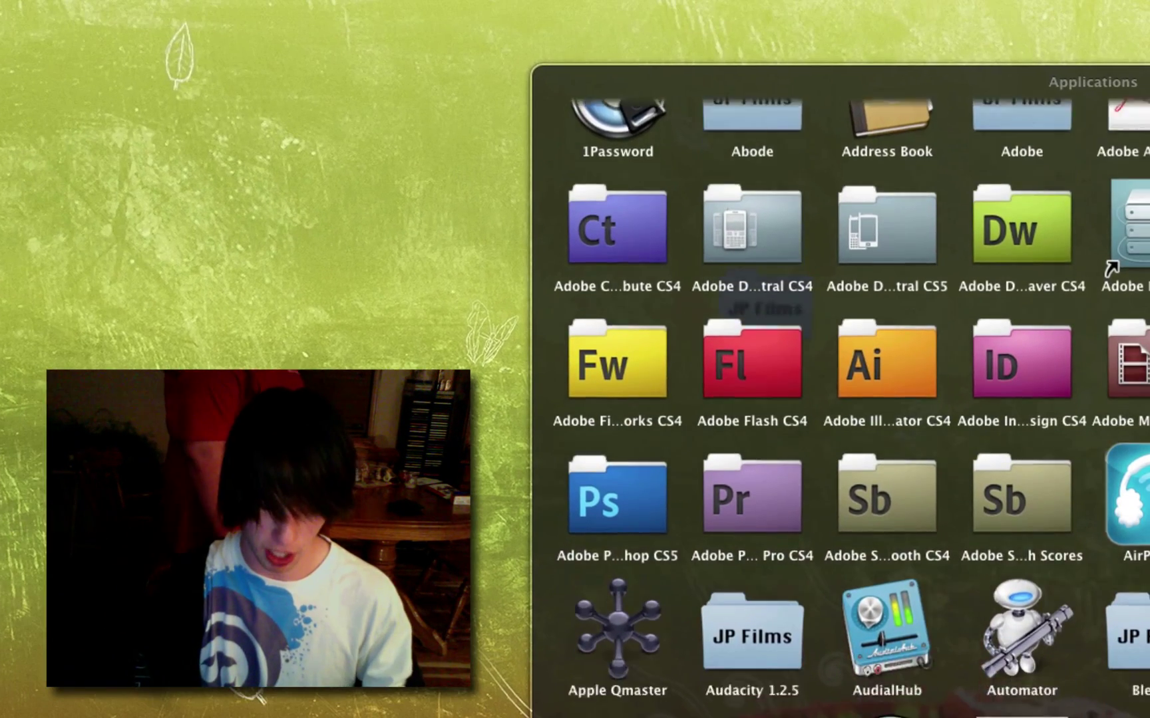
# Step: Launch the Fugu SFTP client from the Downloads folder
pyautogui.scroll(-2, 1111, 268)
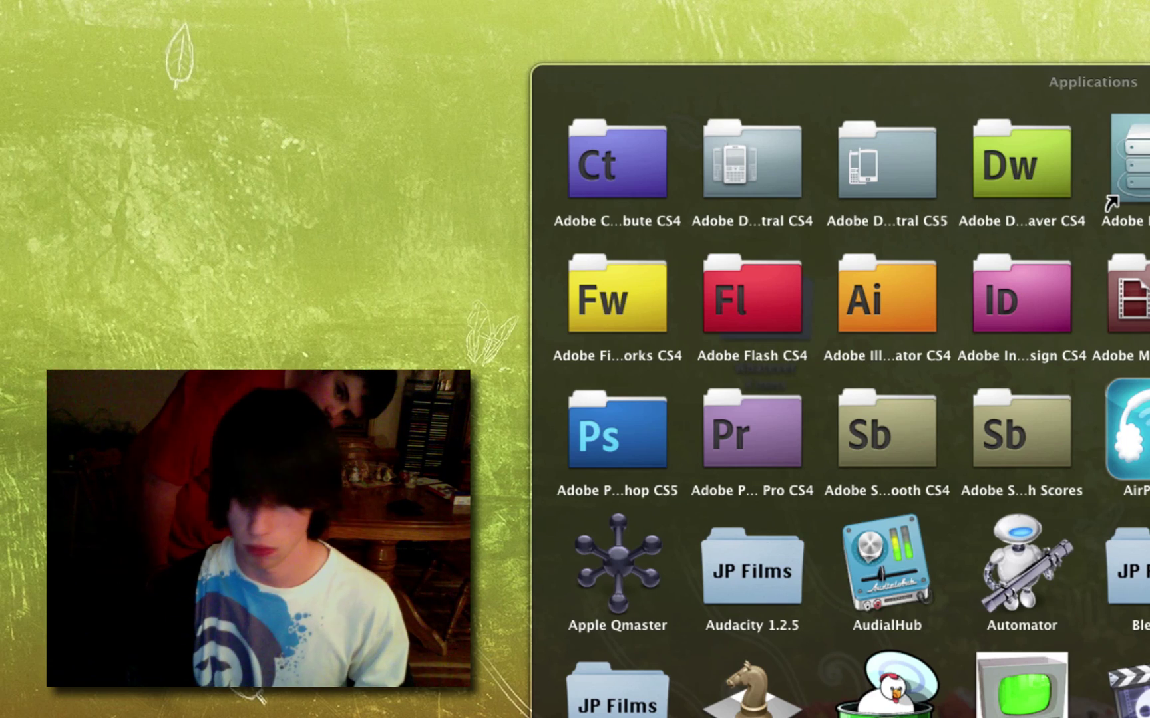
pyautogui.scroll(-5, 618, 309)
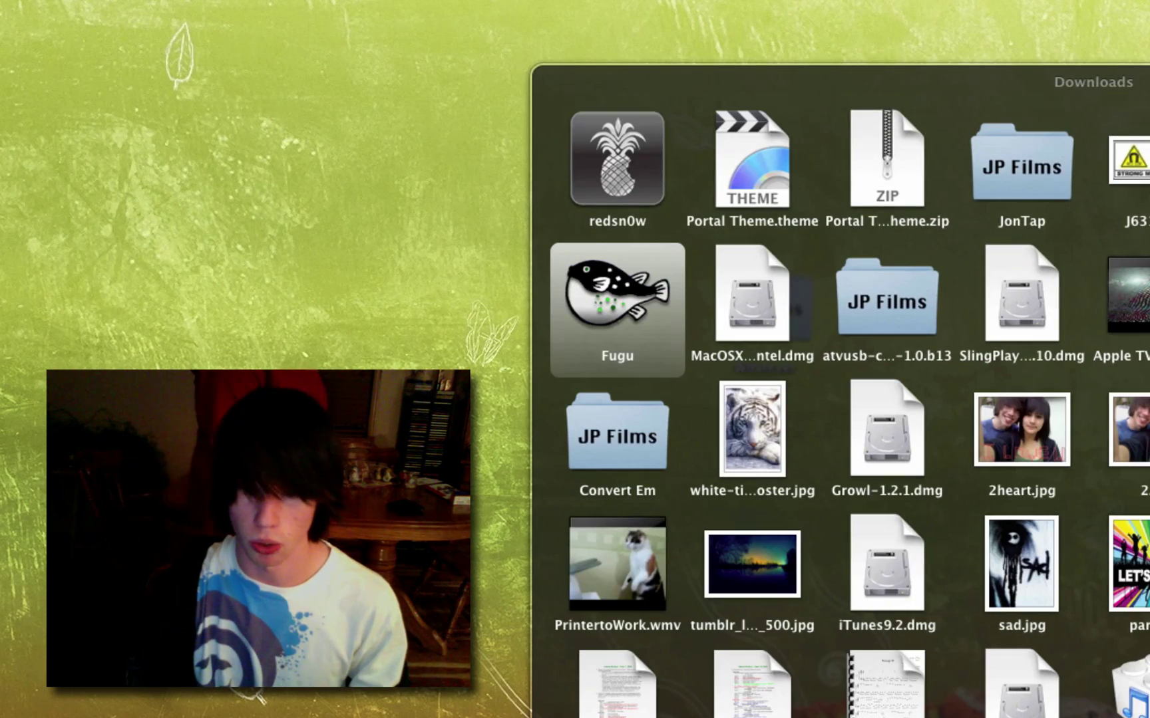
pyautogui.press('Escape')
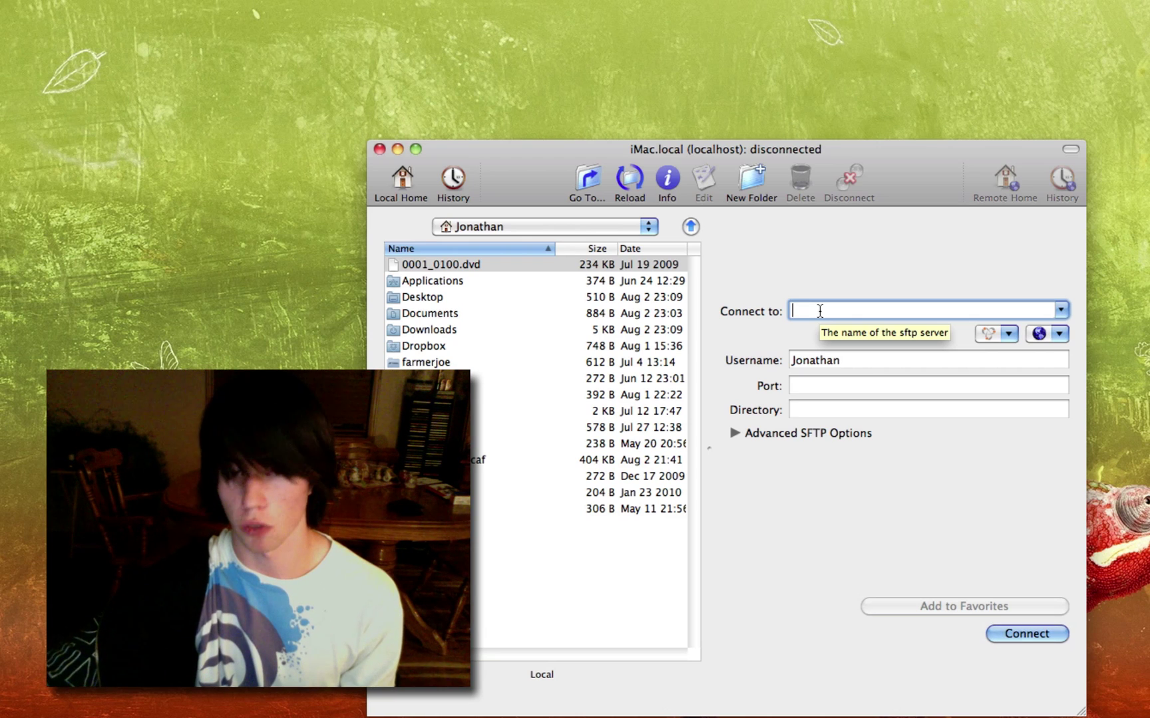
# Step: Connect Fugu to 192.168.0.12 as root on port 22, authenticating with the root password
pyautogui.click(995, 333)
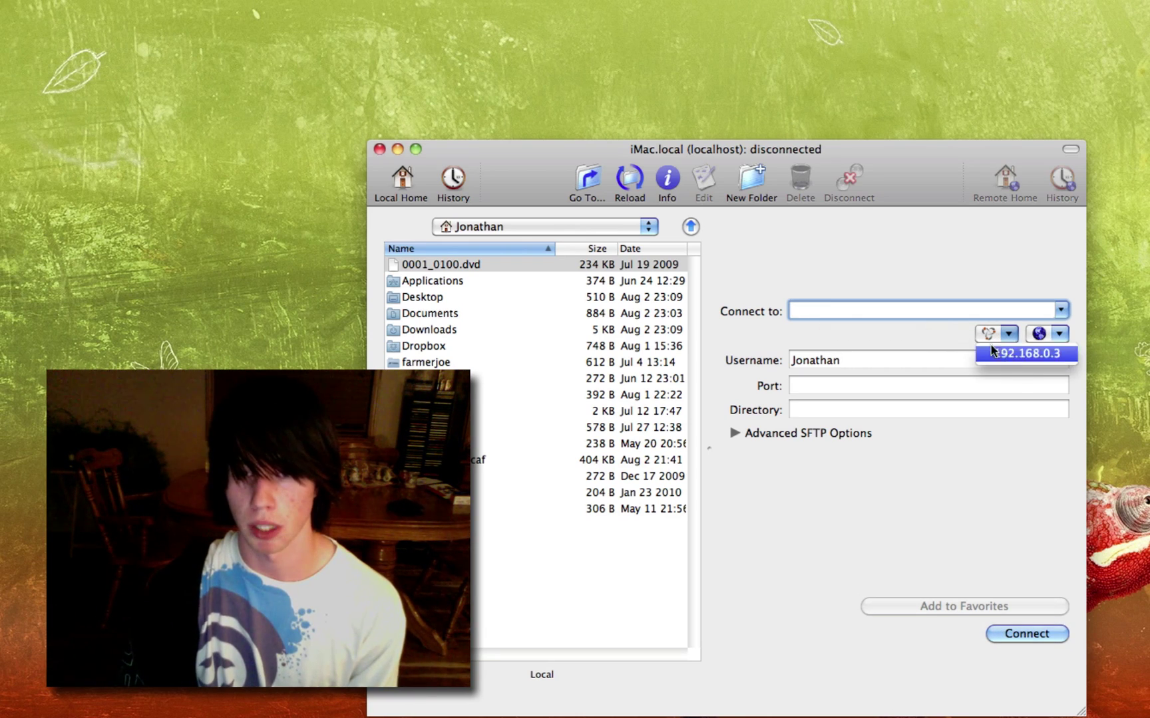
pyautogui.click(937, 339)
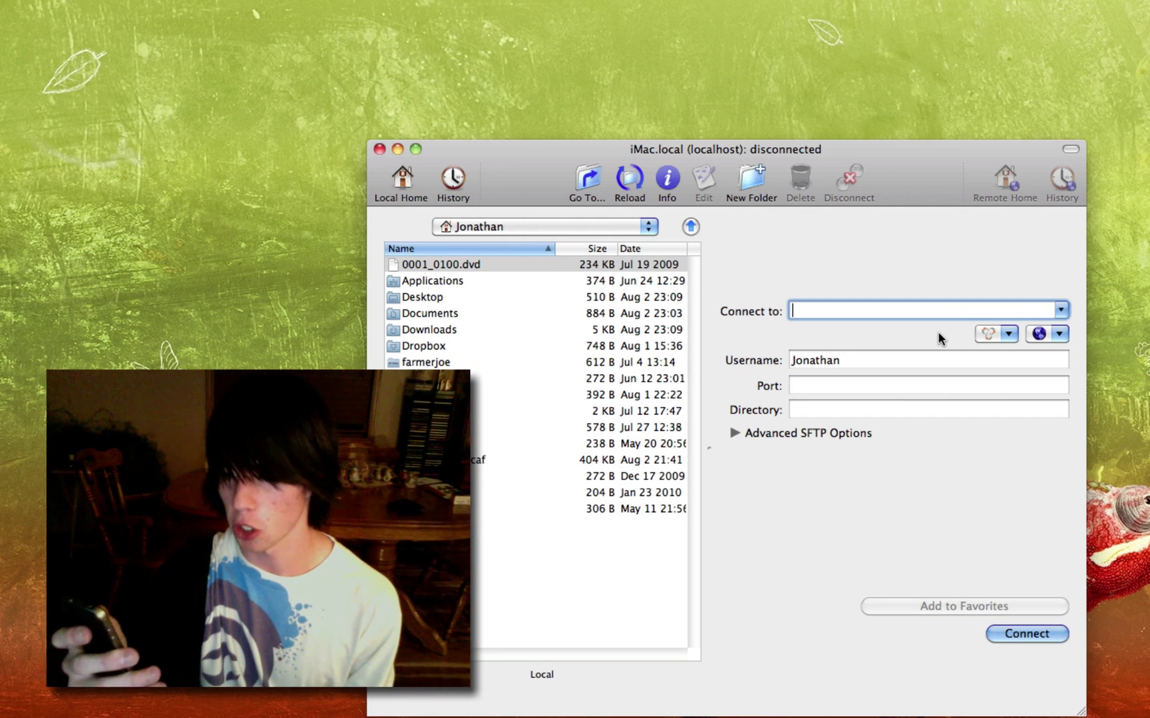
pyautogui.write('192')
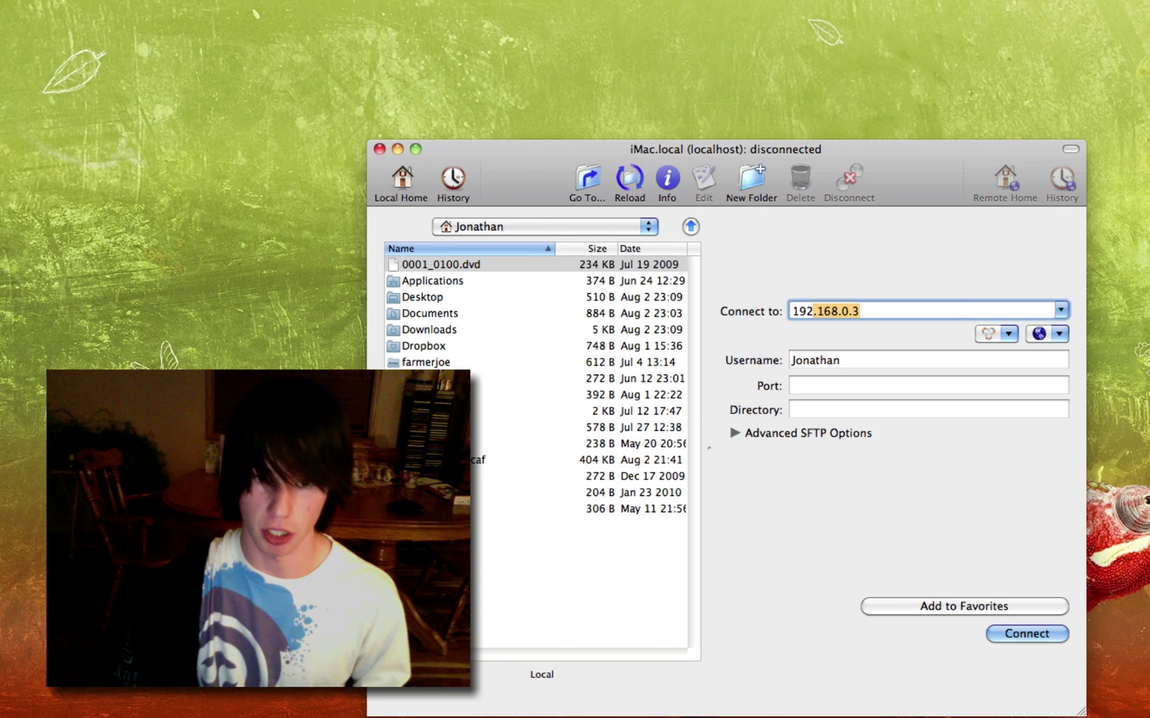
pyautogui.write('.168.0.1')
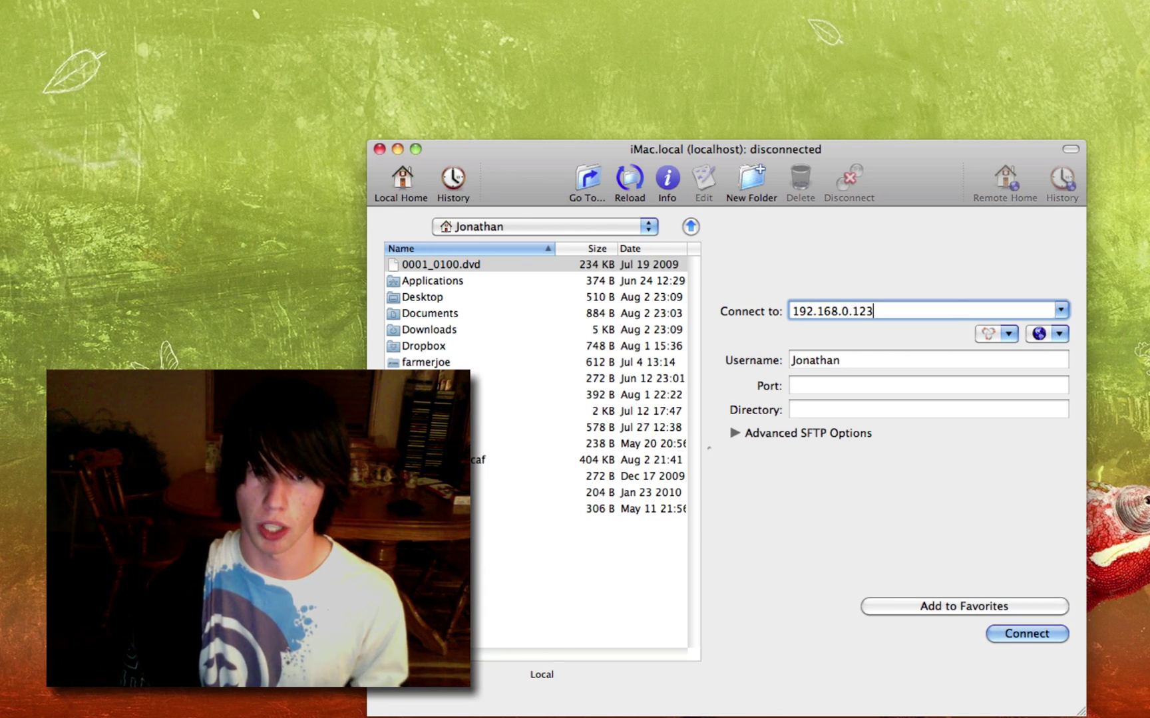
pyautogui.press('BackSpace')
pyautogui.press('Tab')
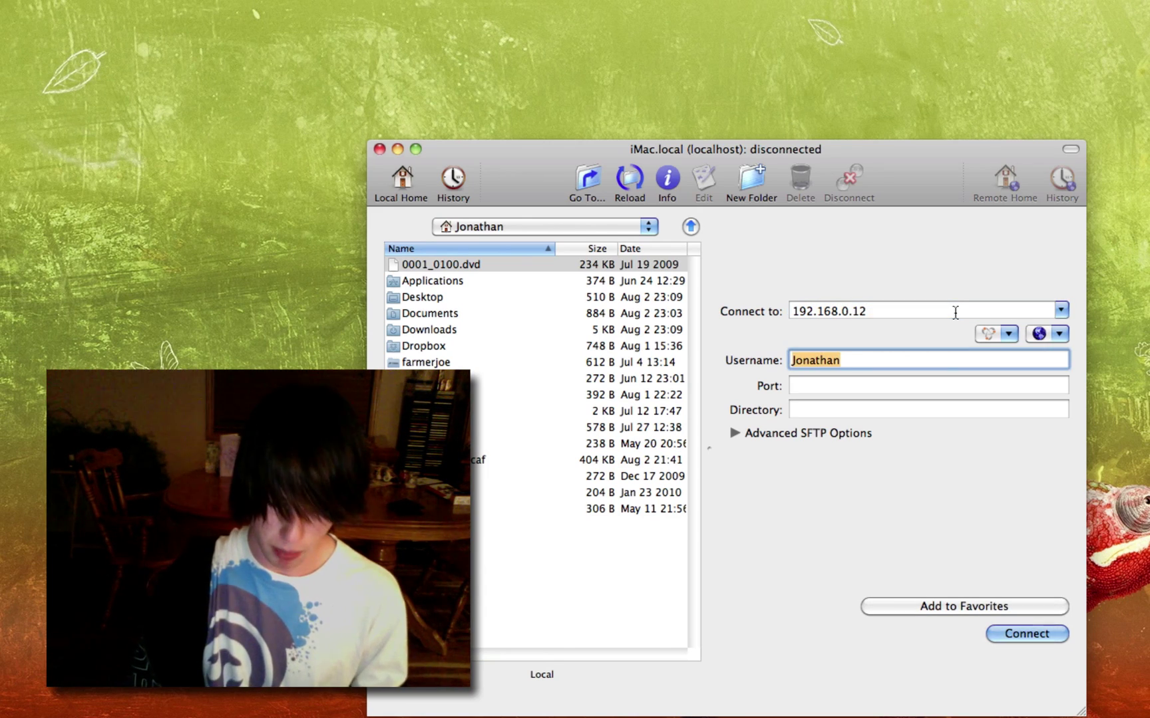
pyautogui.write('root')
pyautogui.press('Tab')
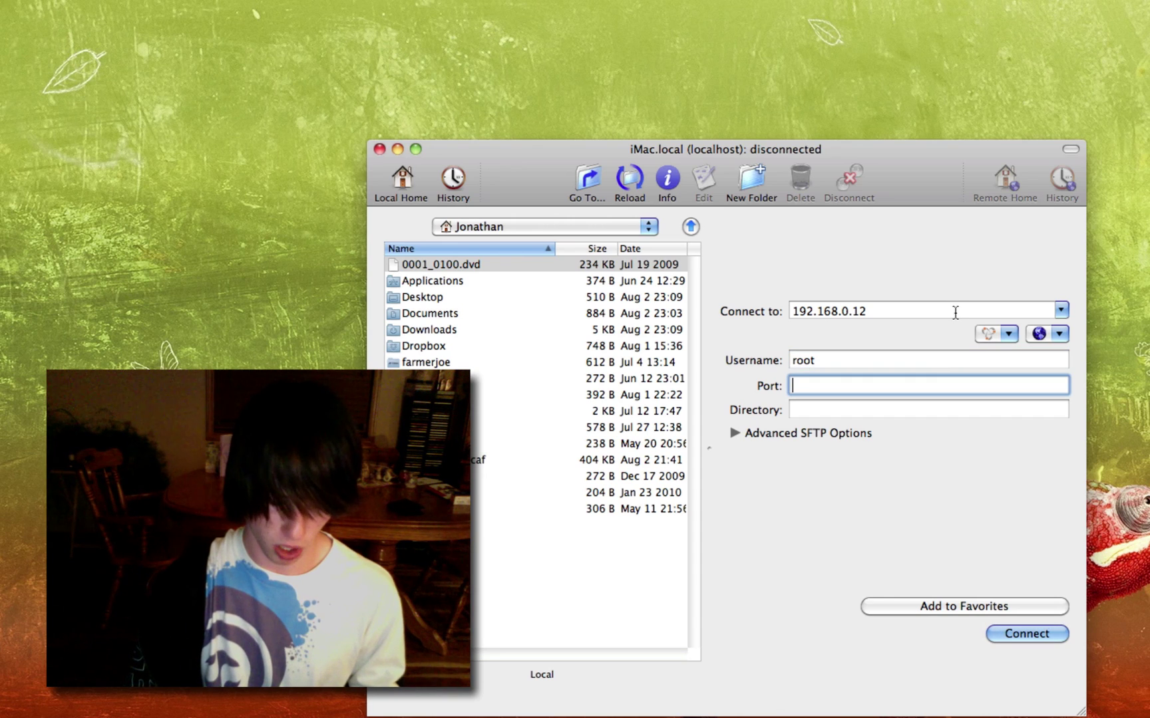
pyautogui.write('22')
pyautogui.press('Return')
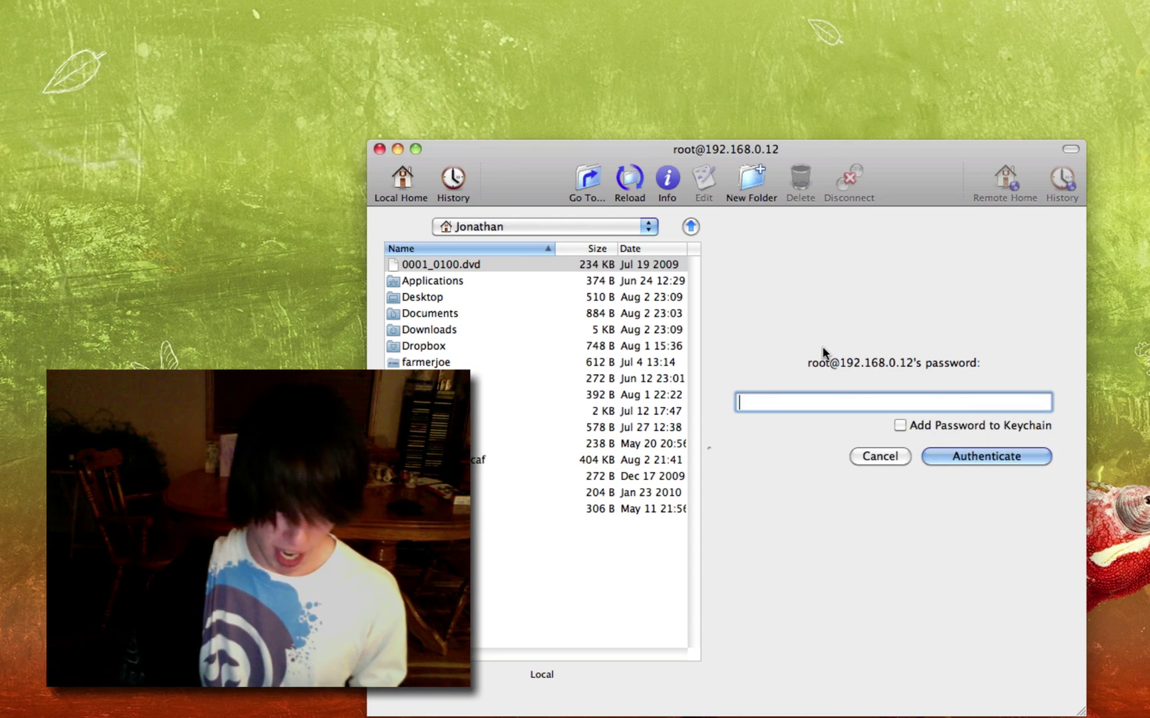
pyautogui.write('alpine')
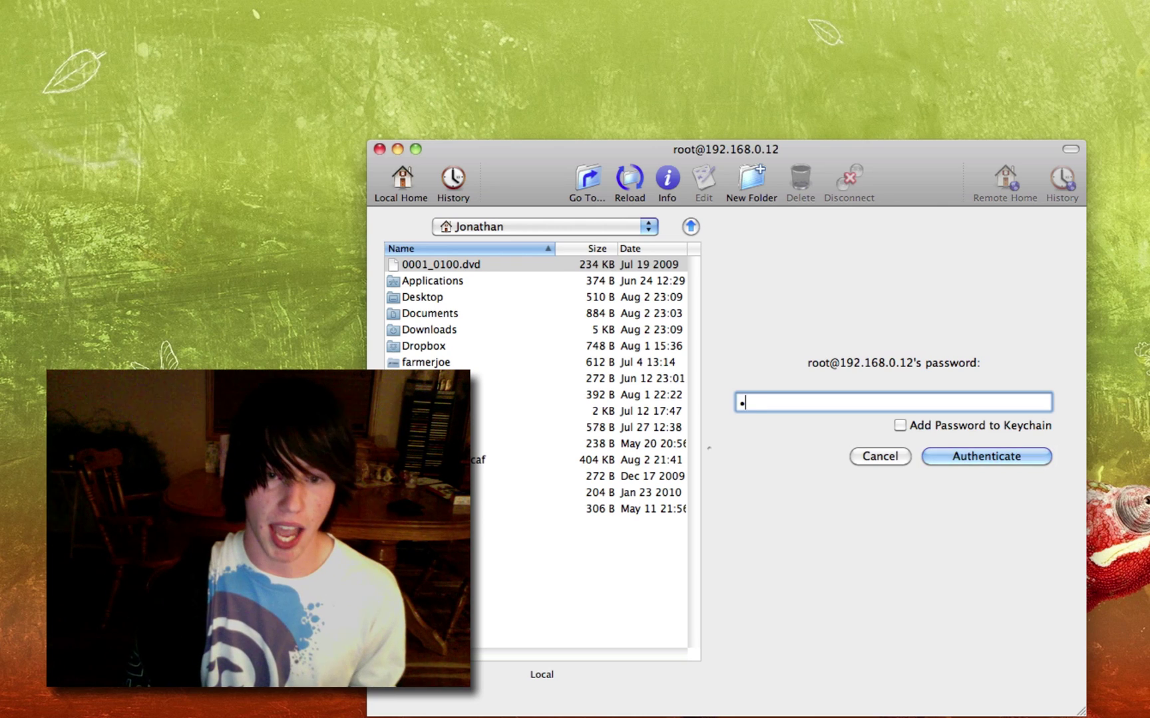
pyautogui.click(958, 455)
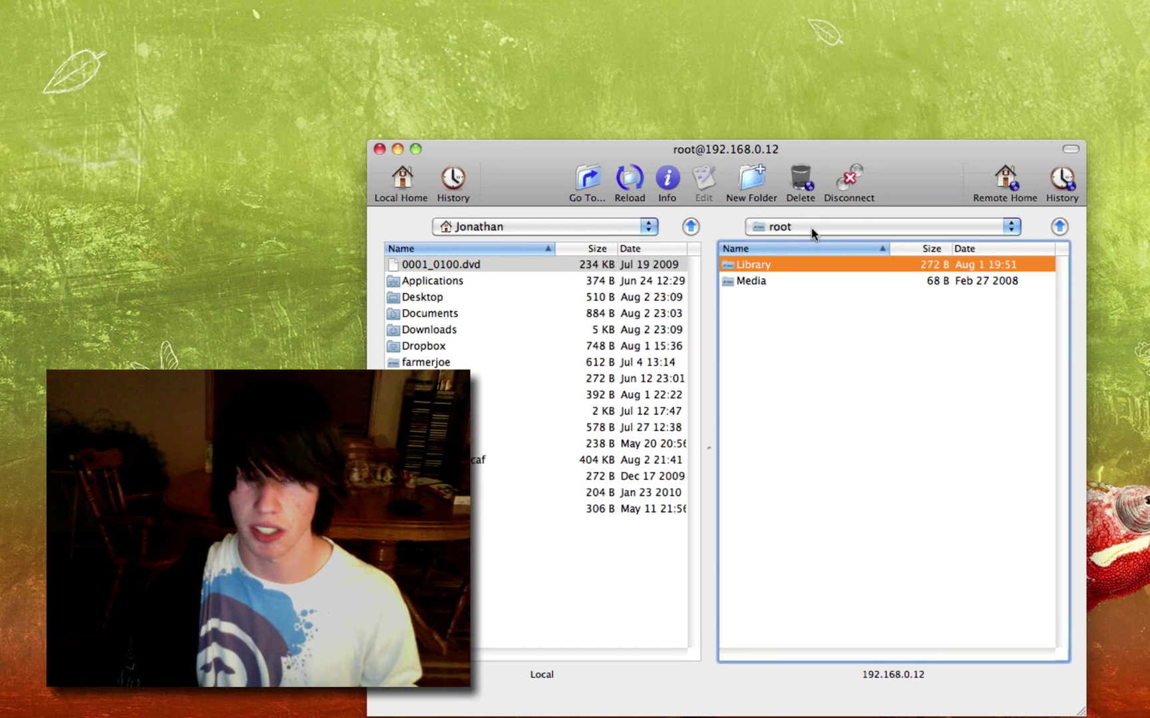
# Step: Navigate the iPhone's remote pane from / to /Library/Themes
pyautogui.click(811, 230)
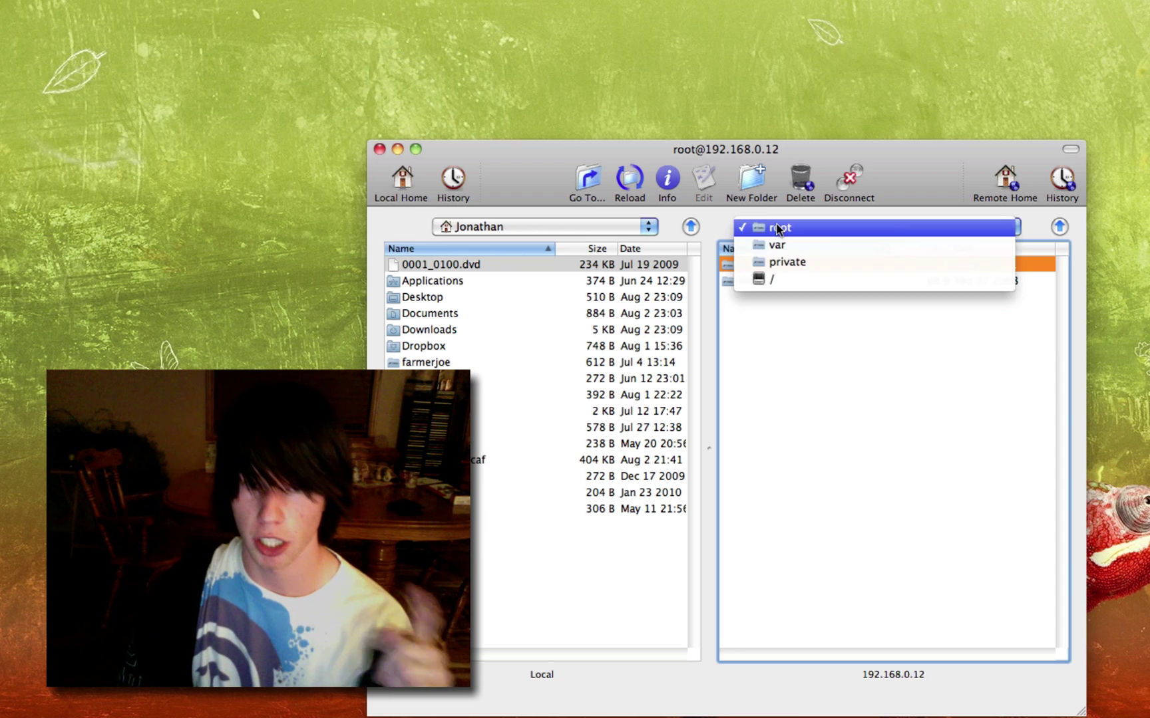
pyautogui.click(790, 279)
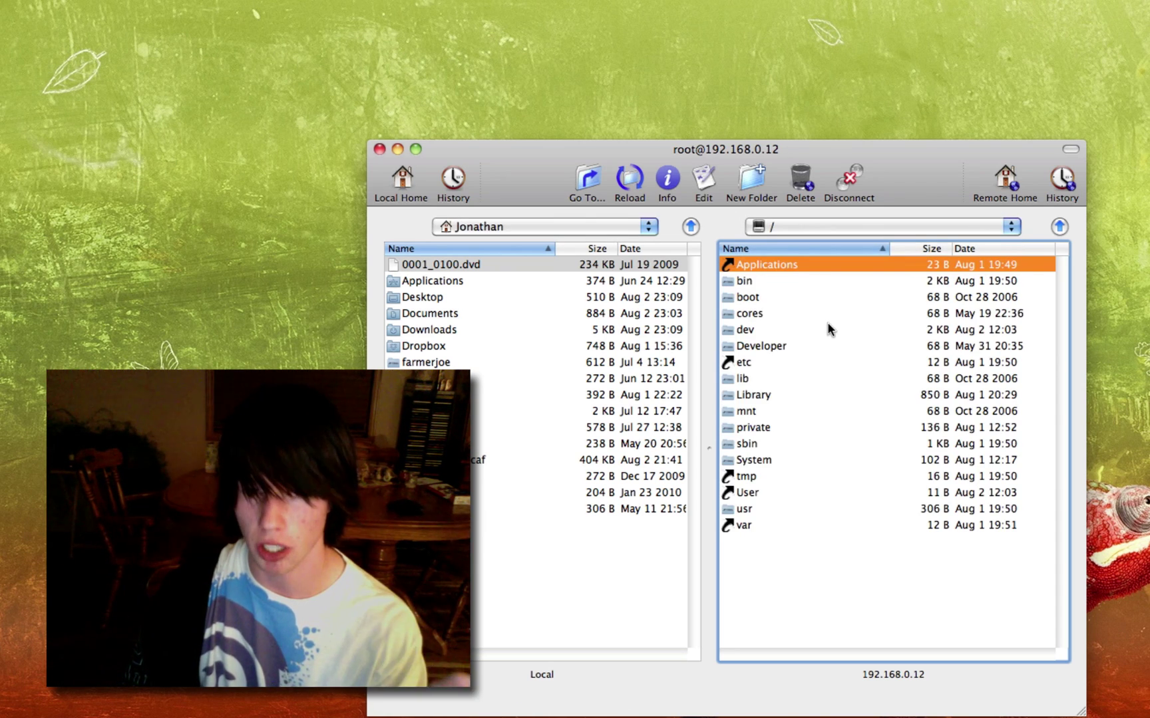
pyautogui.click(758, 397)
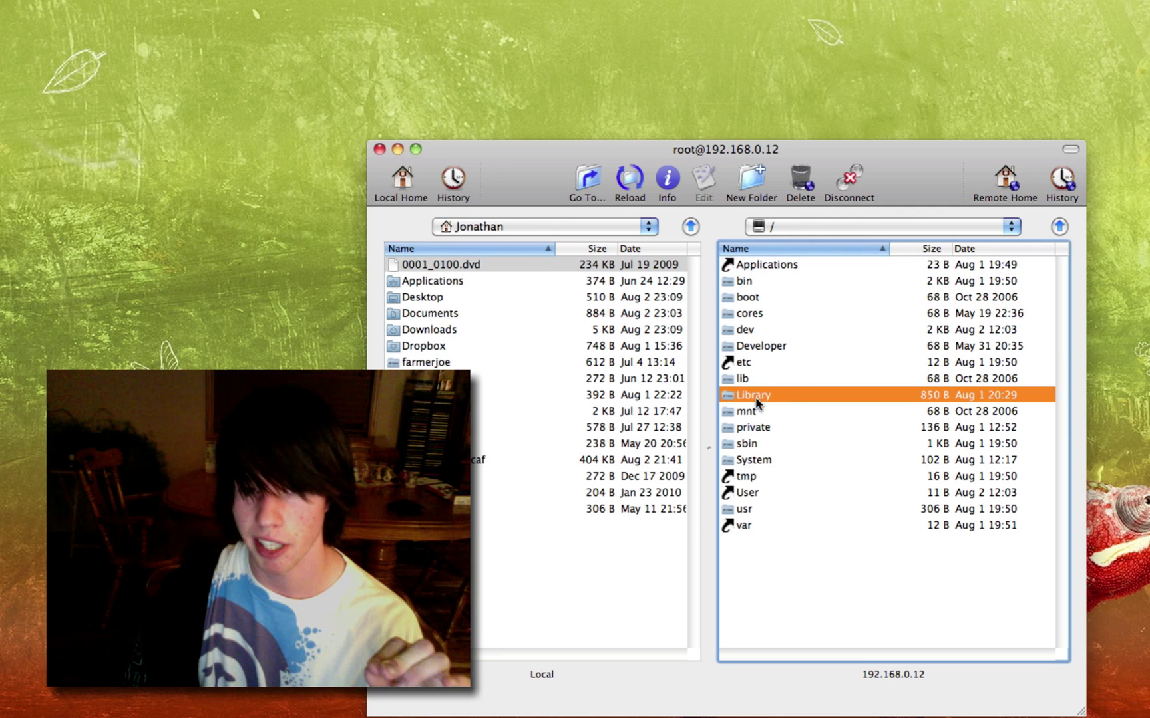
pyautogui.doubleClick(757, 396)
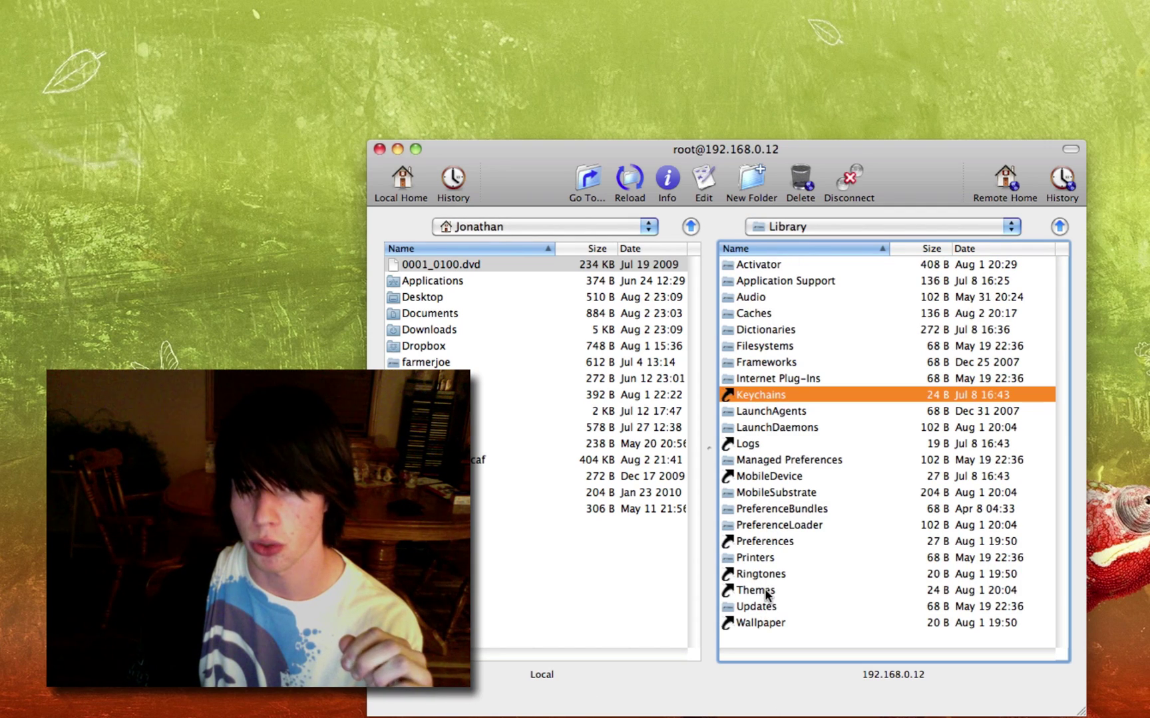
pyautogui.doubleClick(765, 590)
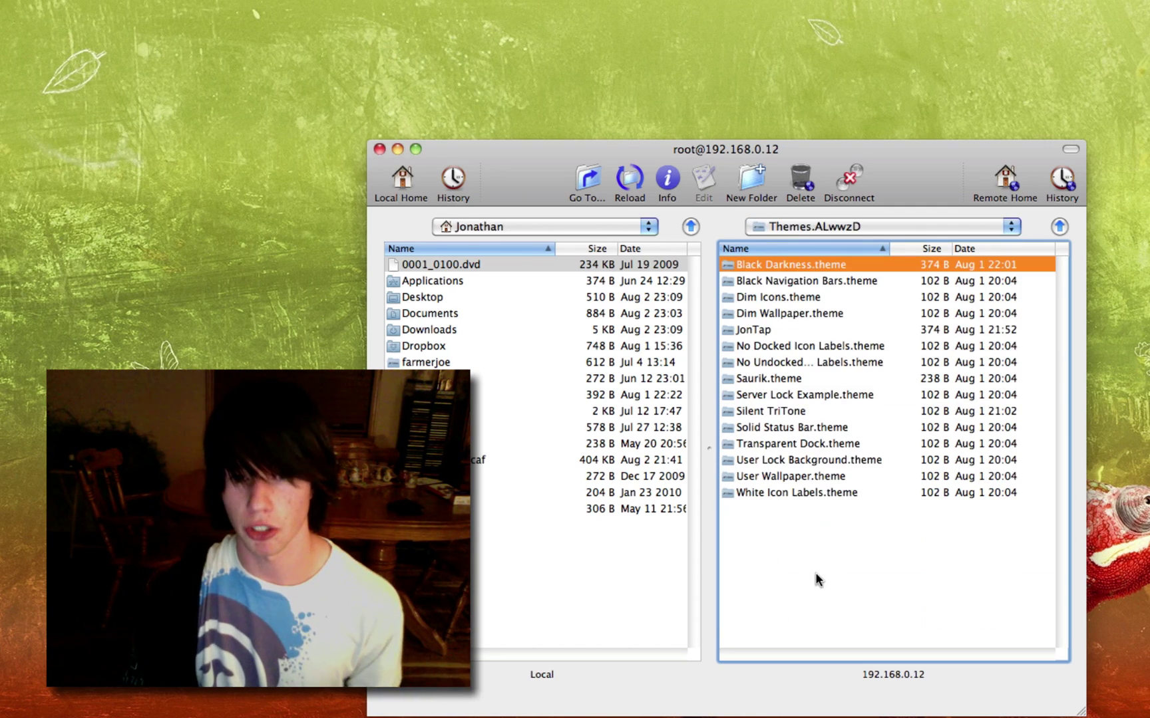
# Step: Copy the Whatever theme folder into the iPhone's Themes folder and close the Fugu window
pyautogui.moveTo(892, 165); pyautogui.dragTo(654, 130)
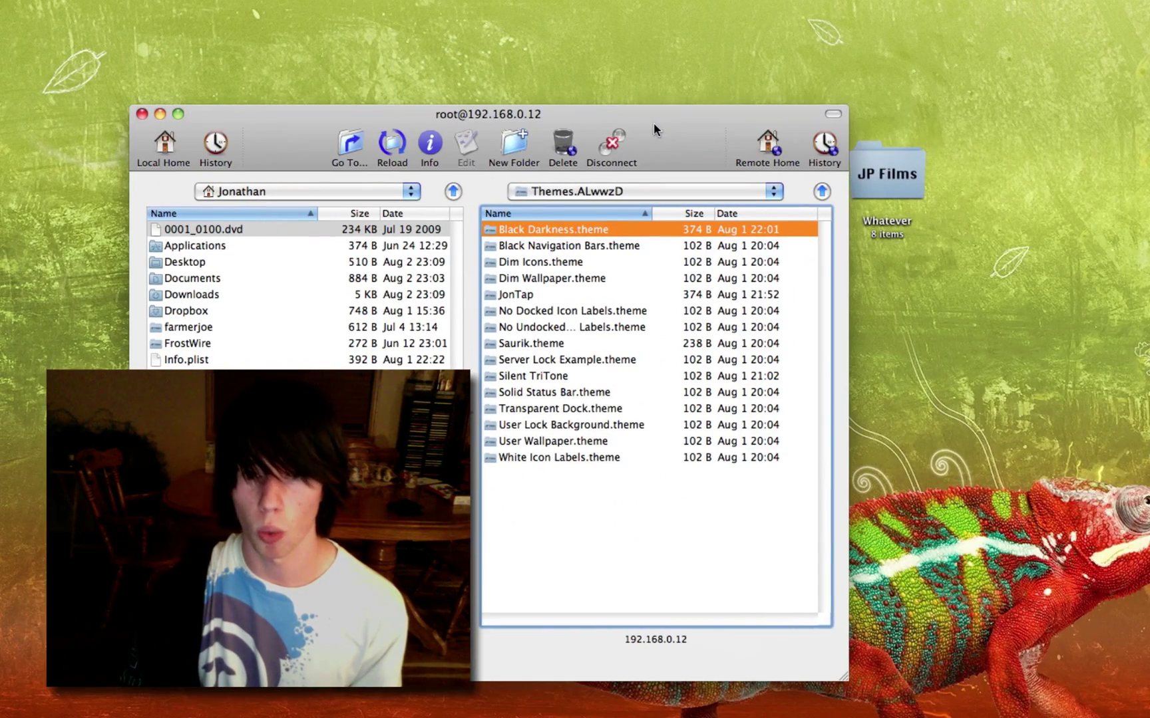
pyautogui.moveTo(900, 176); pyautogui.dragTo(604, 514)
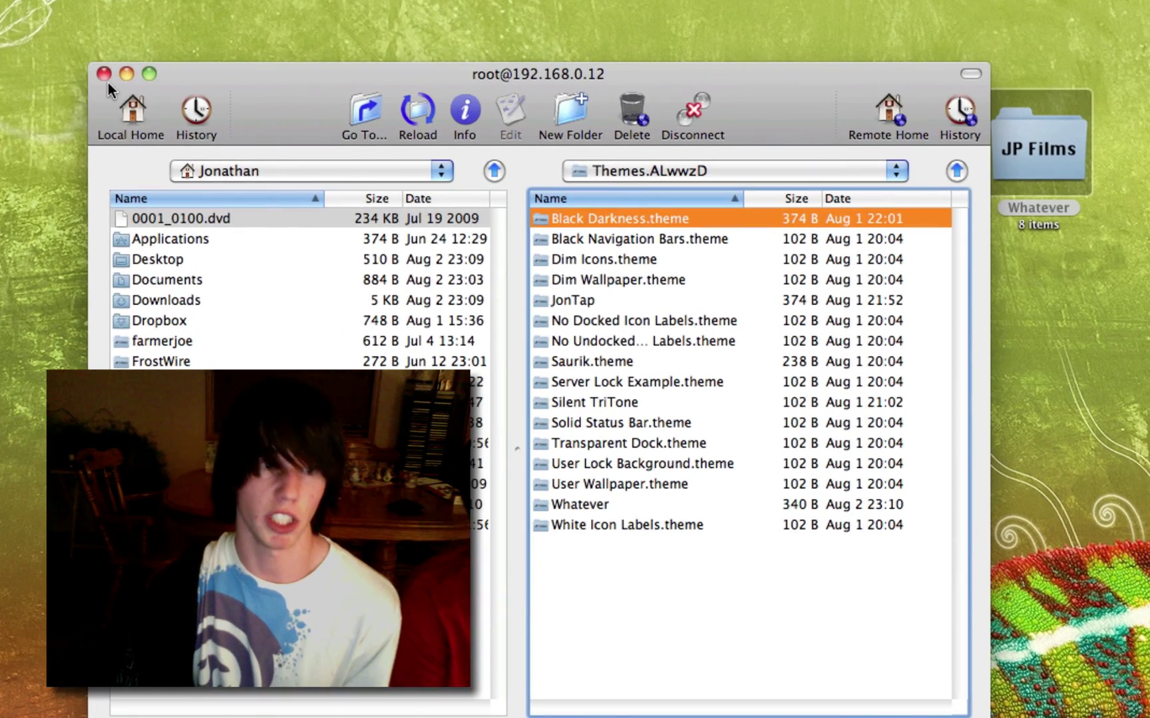
pyautogui.click(105, 74)
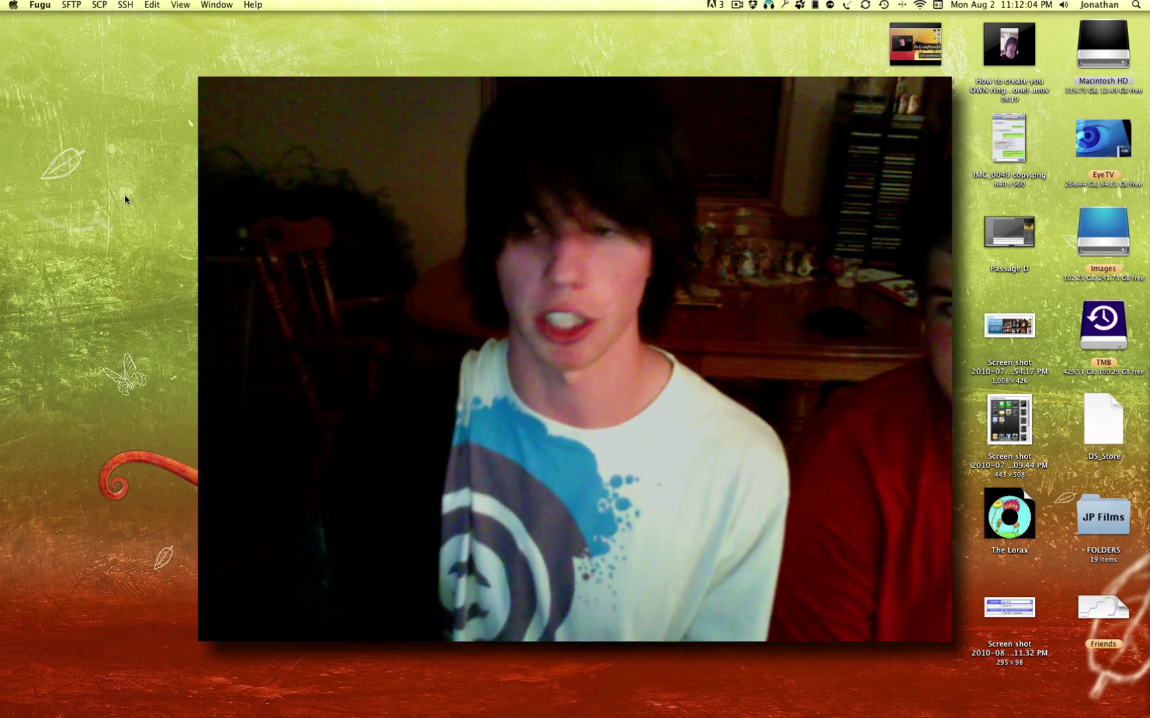
pyautogui.moveTo(390, 715)
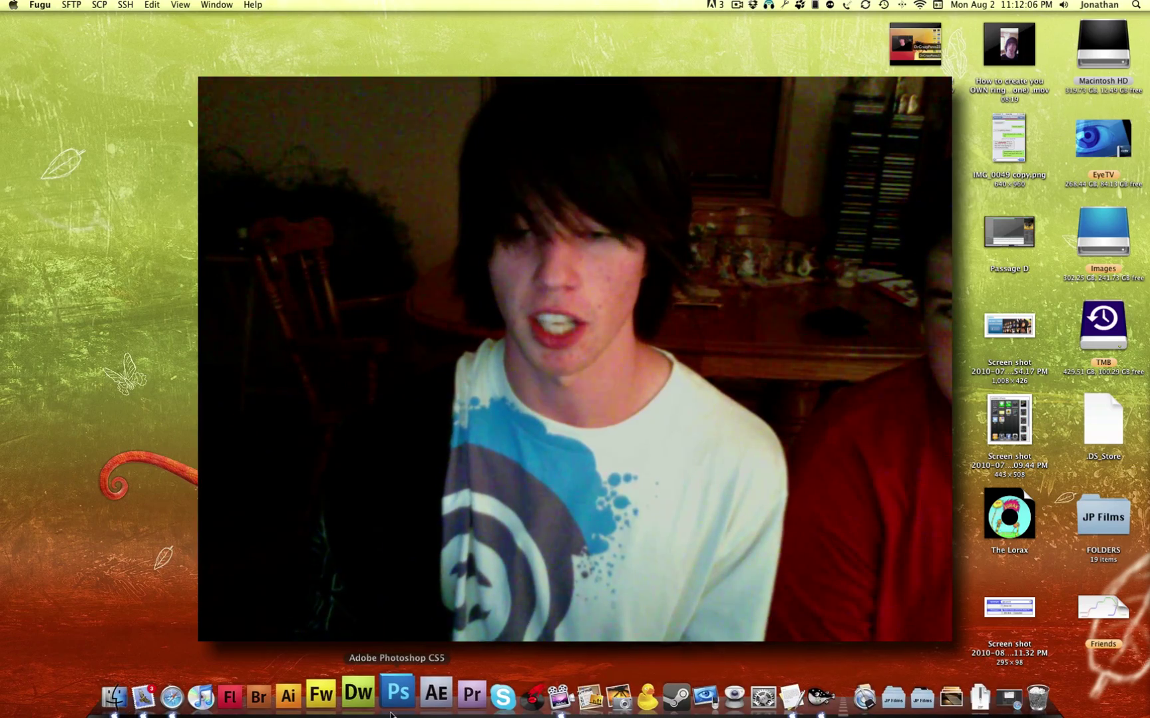